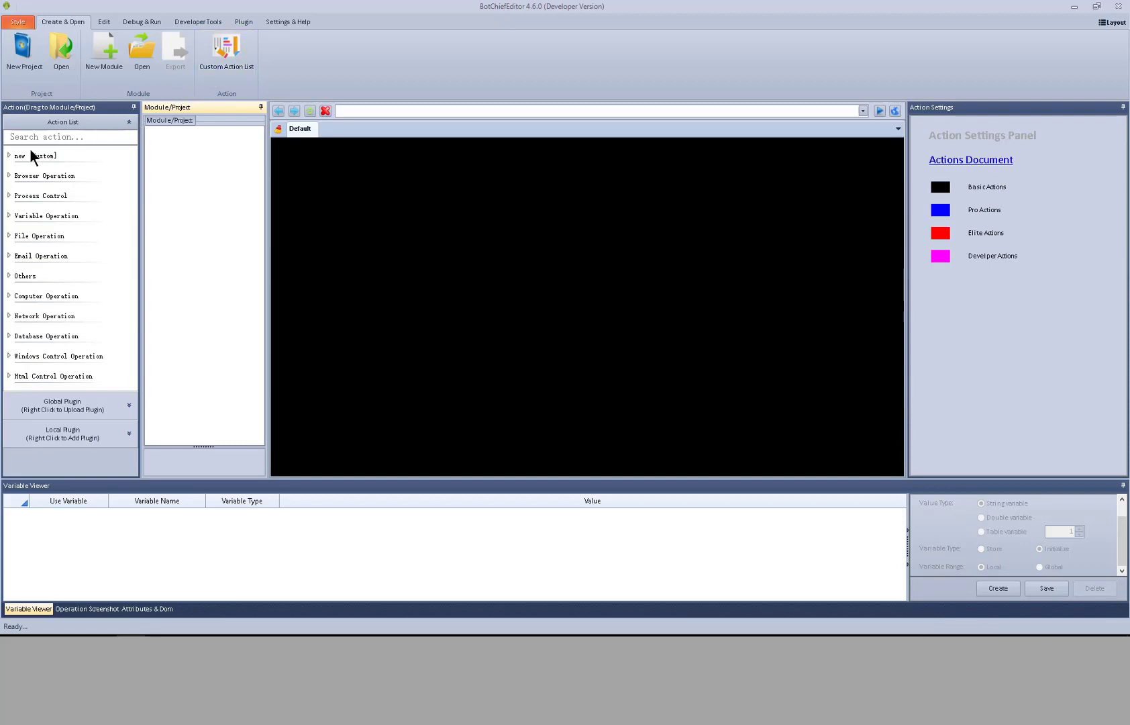
Step: Expand the "new [Custom]" action group and create a new module named "module"
{"action": "left_click", "coordinate": [8, 155]}
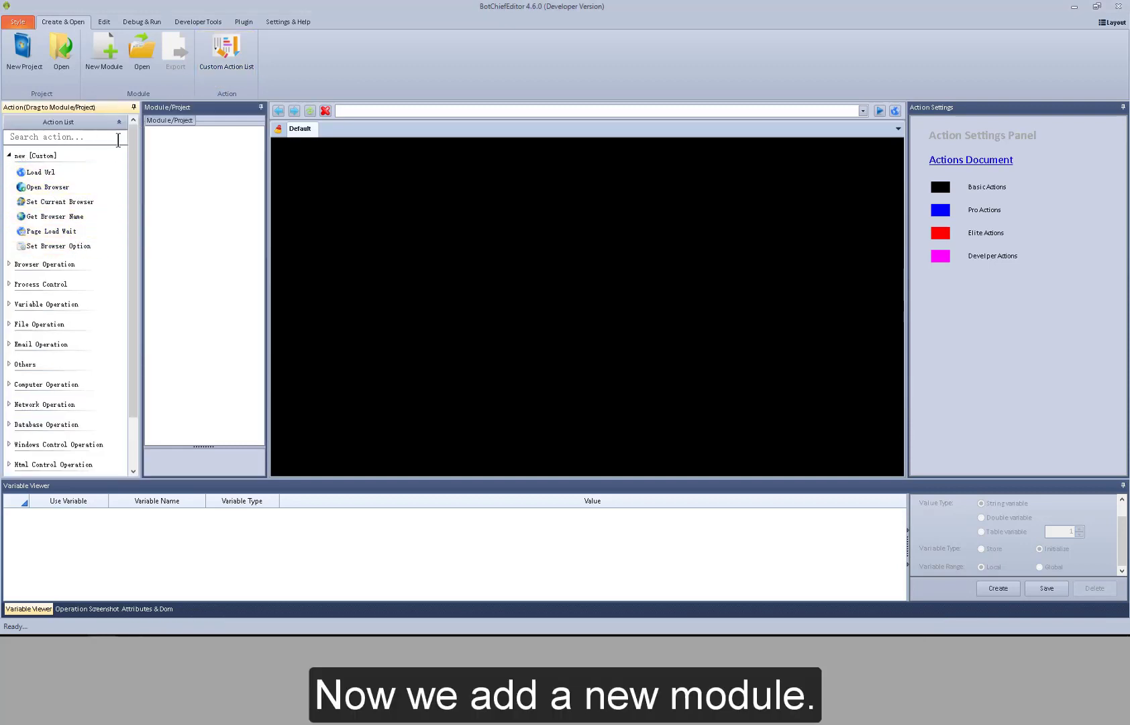
{"action": "left_click", "coordinate": [117, 60]}
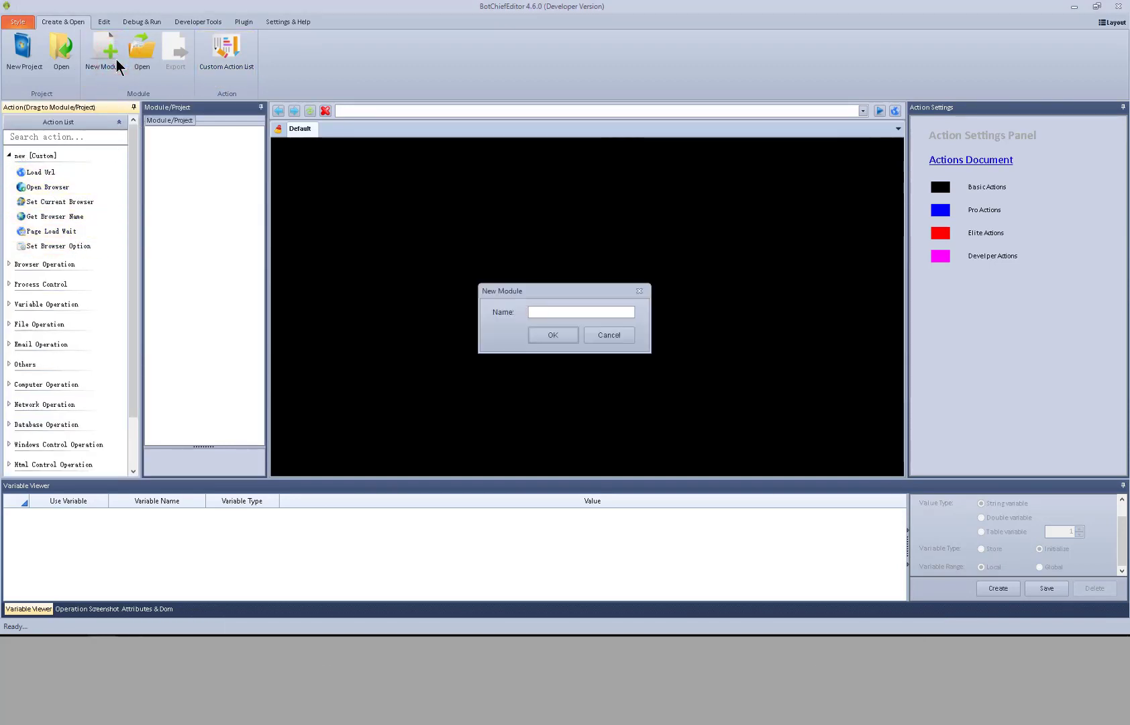
{"action": "type", "text": "module"}
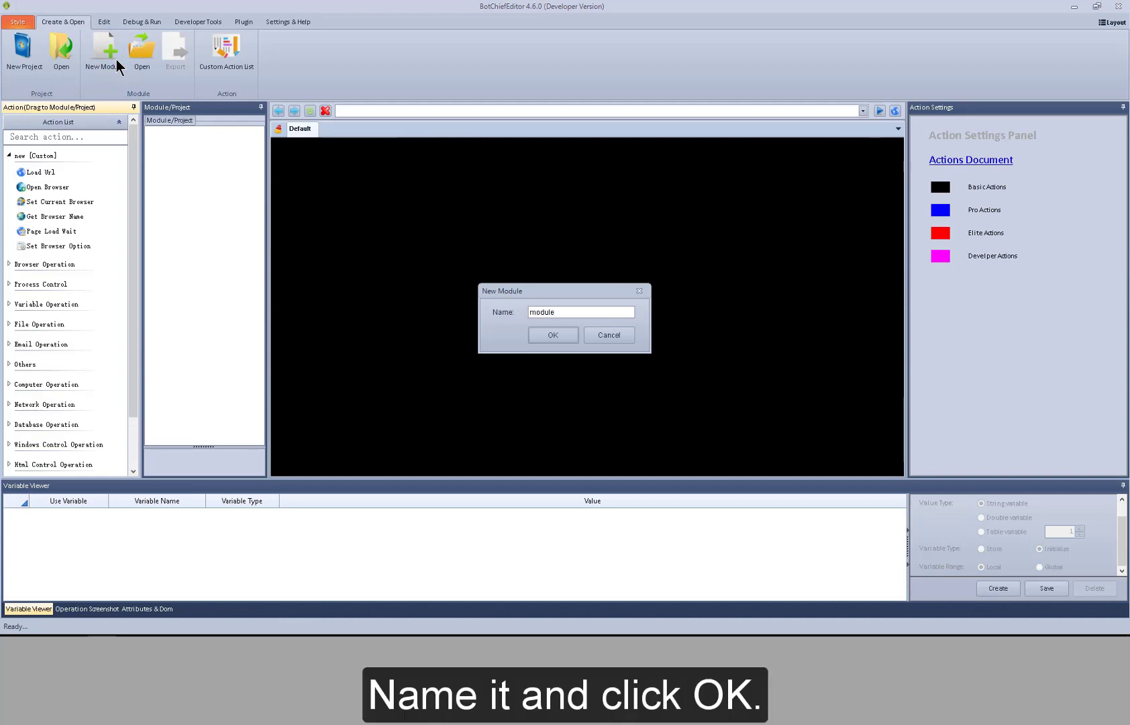
{"action": "left_click", "coordinate": [557, 335]}
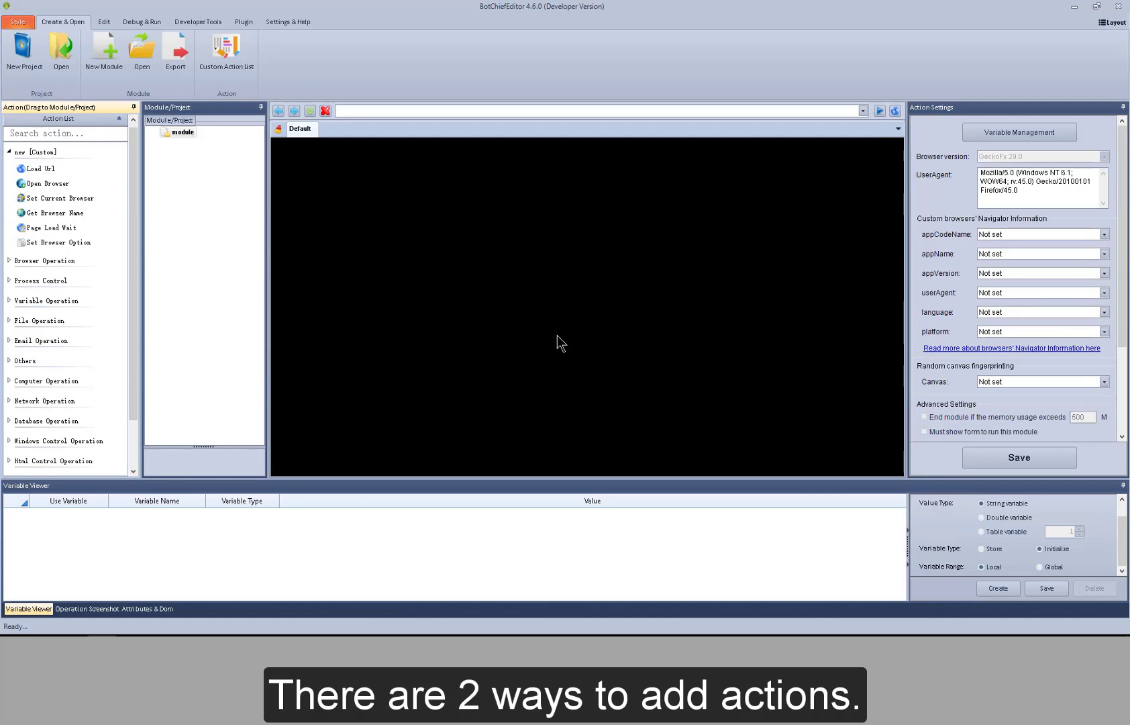
{"action": "right_click", "coordinate": [183, 133]}
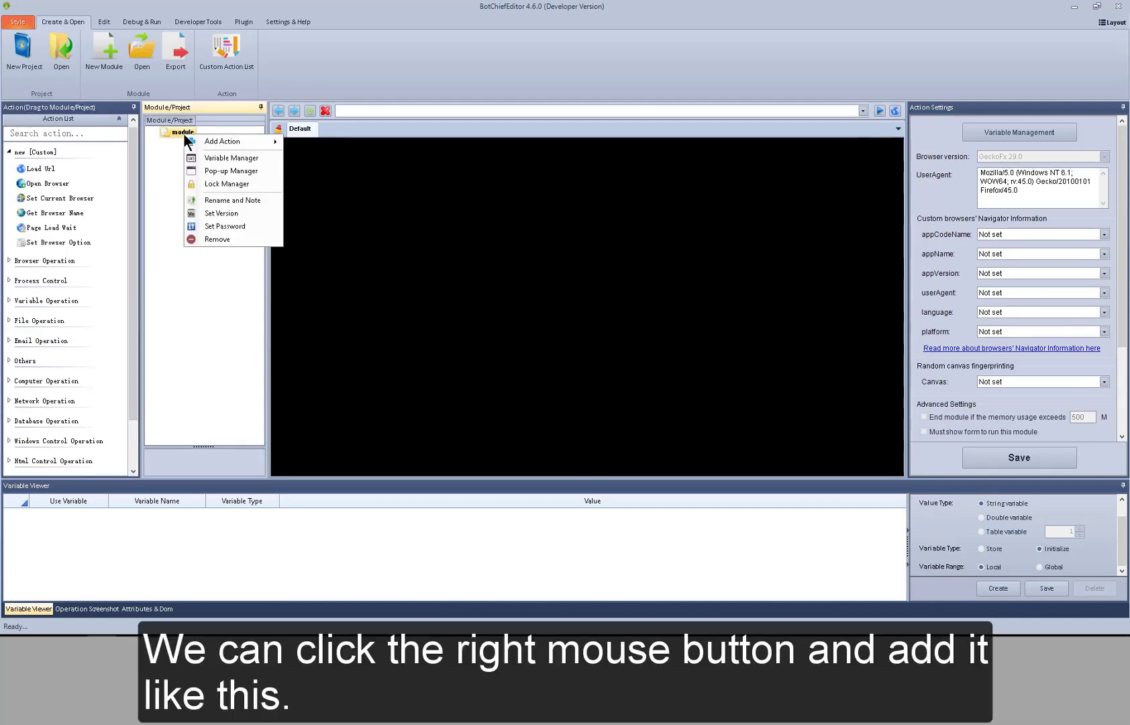
{"action": "mouse_move", "coordinate": [230, 146]}
{"action": "mouse_move", "coordinate": [347, 149]}
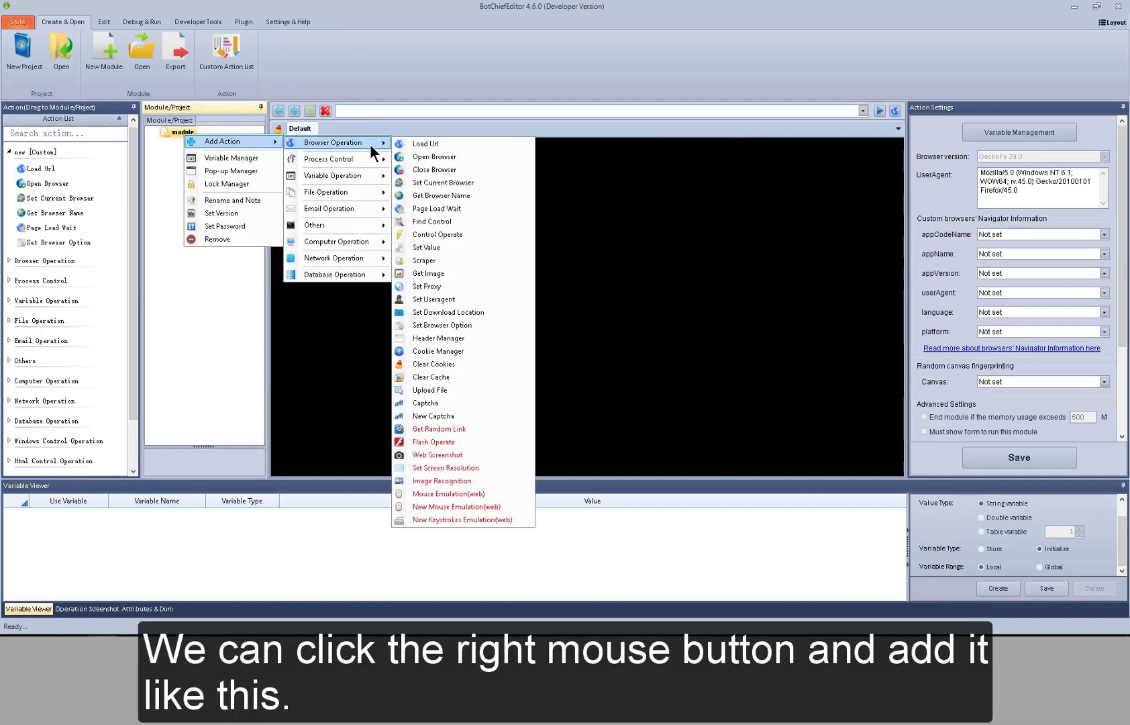
{"action": "left_click", "coordinate": [168, 147]}
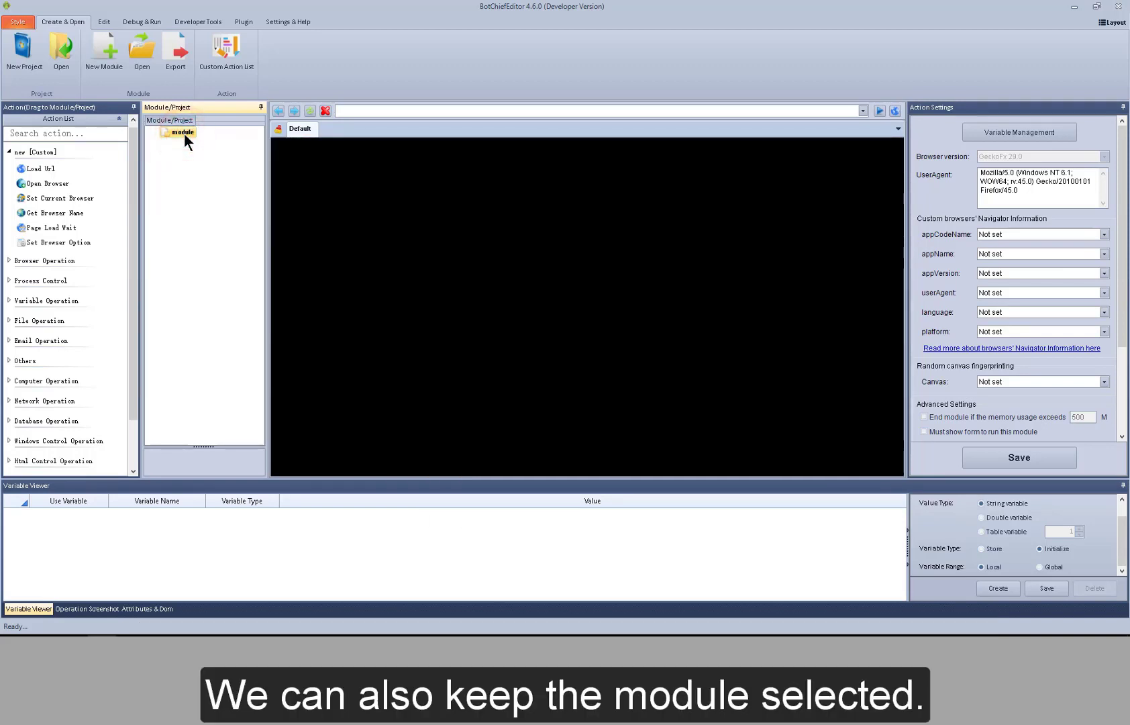
Step: Add the Load Url action from the custom action group to the module
{"action": "left_click", "coordinate": [52, 166]}
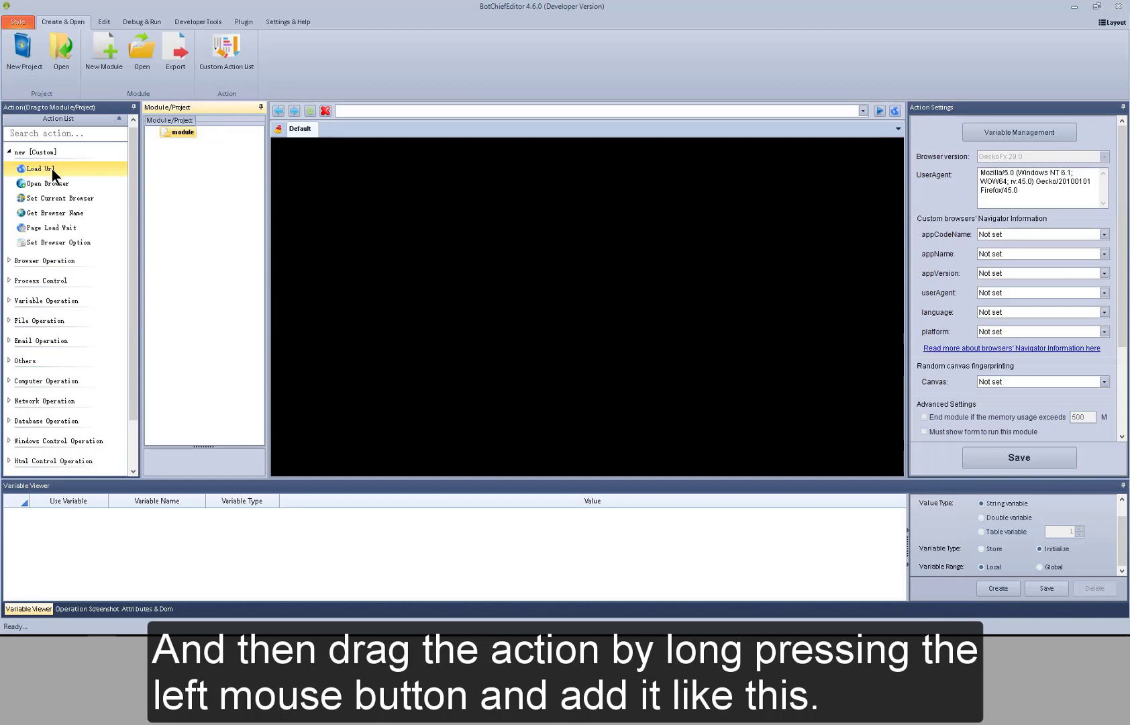
{"action": "left_click_drag", "start_coordinate": [52, 168], "coordinate": [179, 162]}
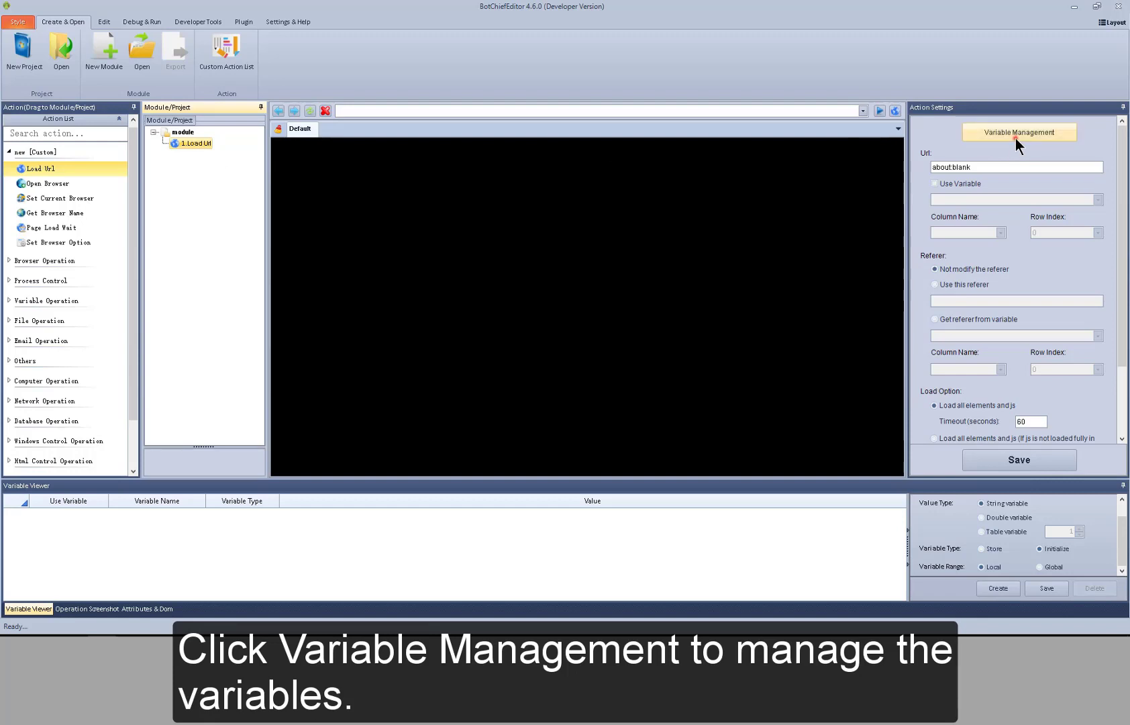
Step: Add two local initialize string variables named "My Url" and "My browser name" in the variable manager
{"action": "left_click", "coordinate": [1016, 139]}
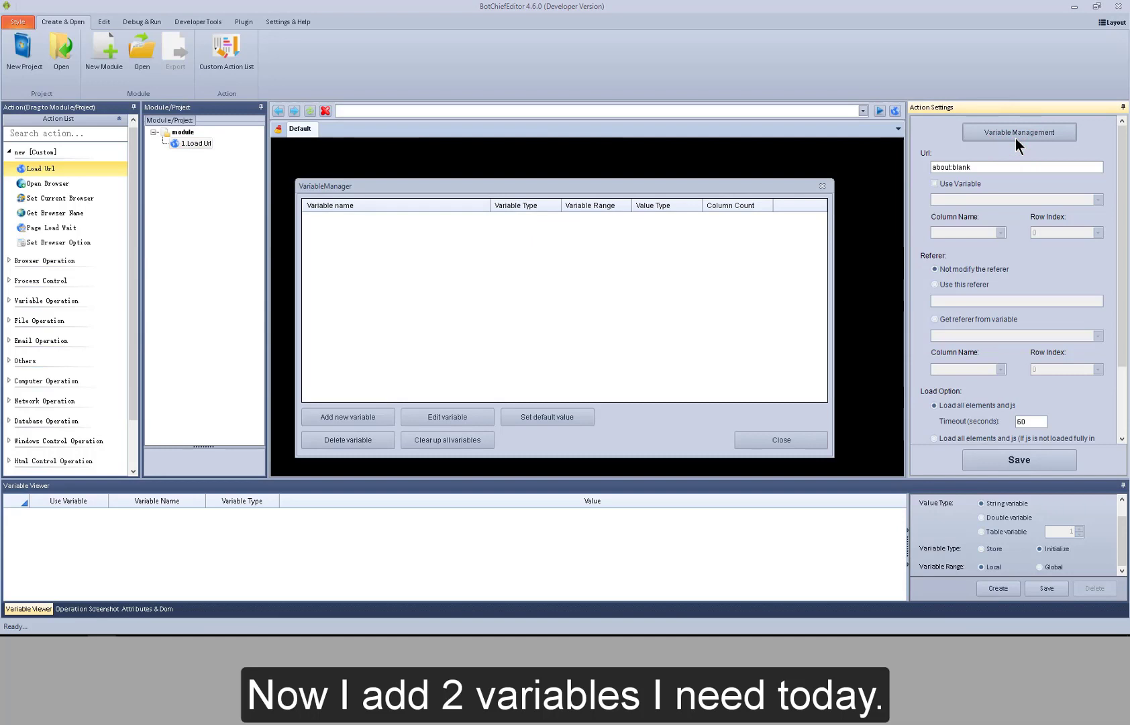
{"action": "left_click", "coordinate": [356, 416]}
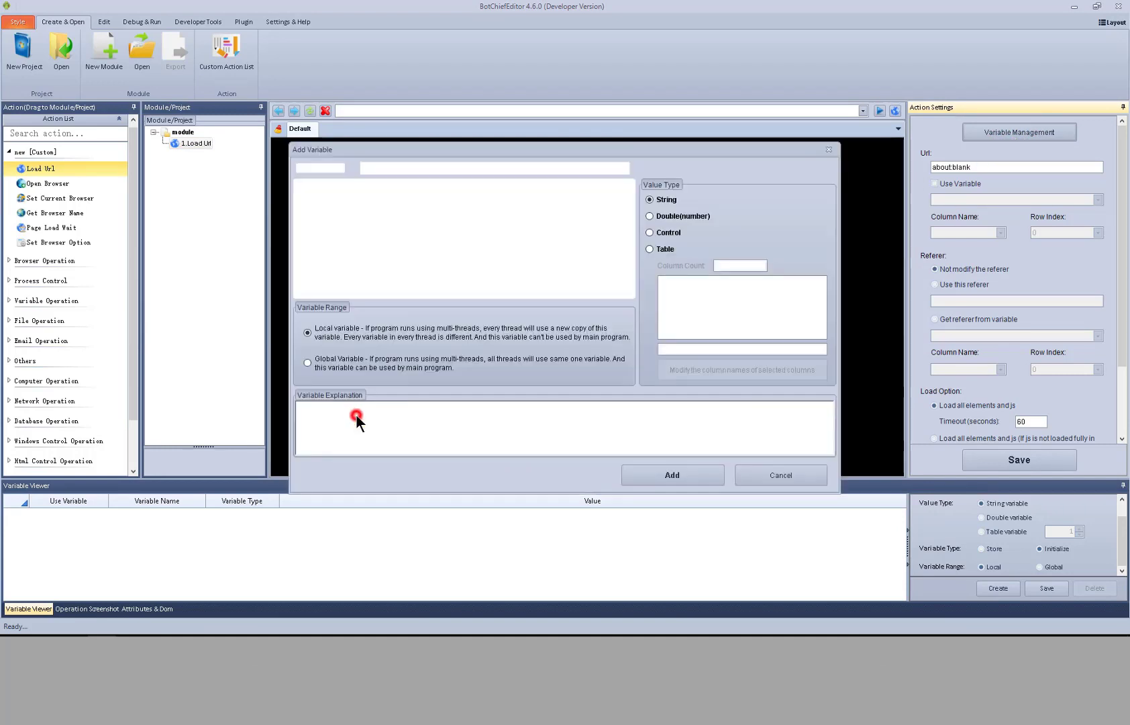
{"action": "type", "text": "My Url"}
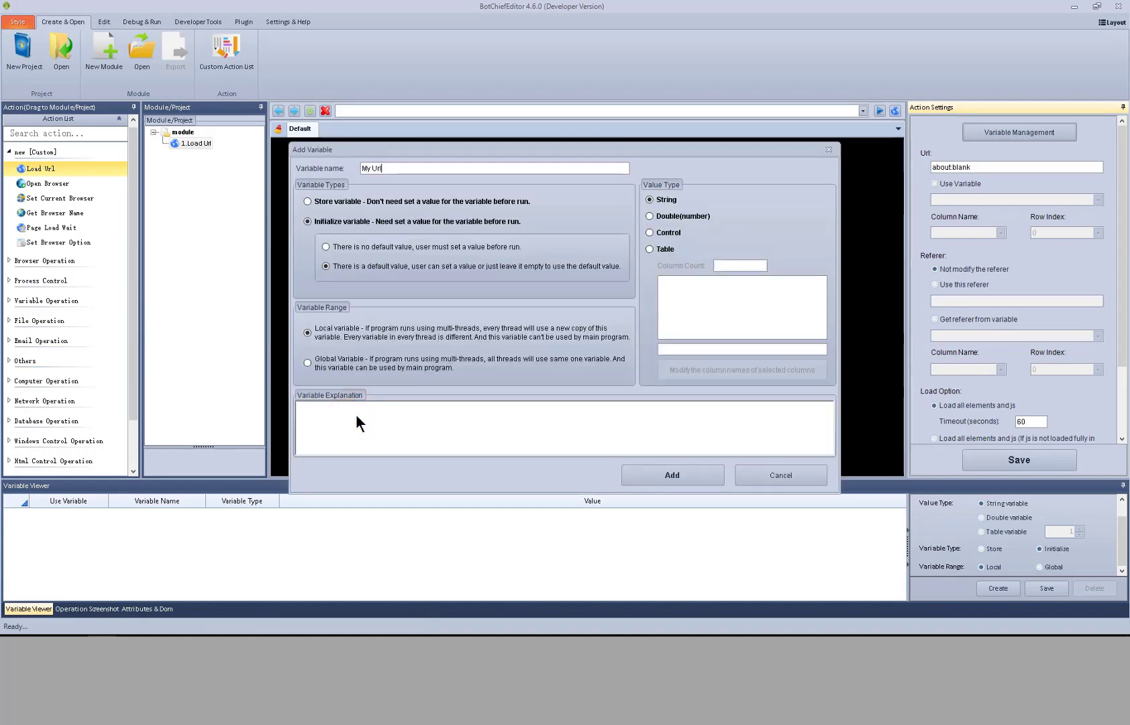
{"action": "left_click", "coordinate": [662, 474]}
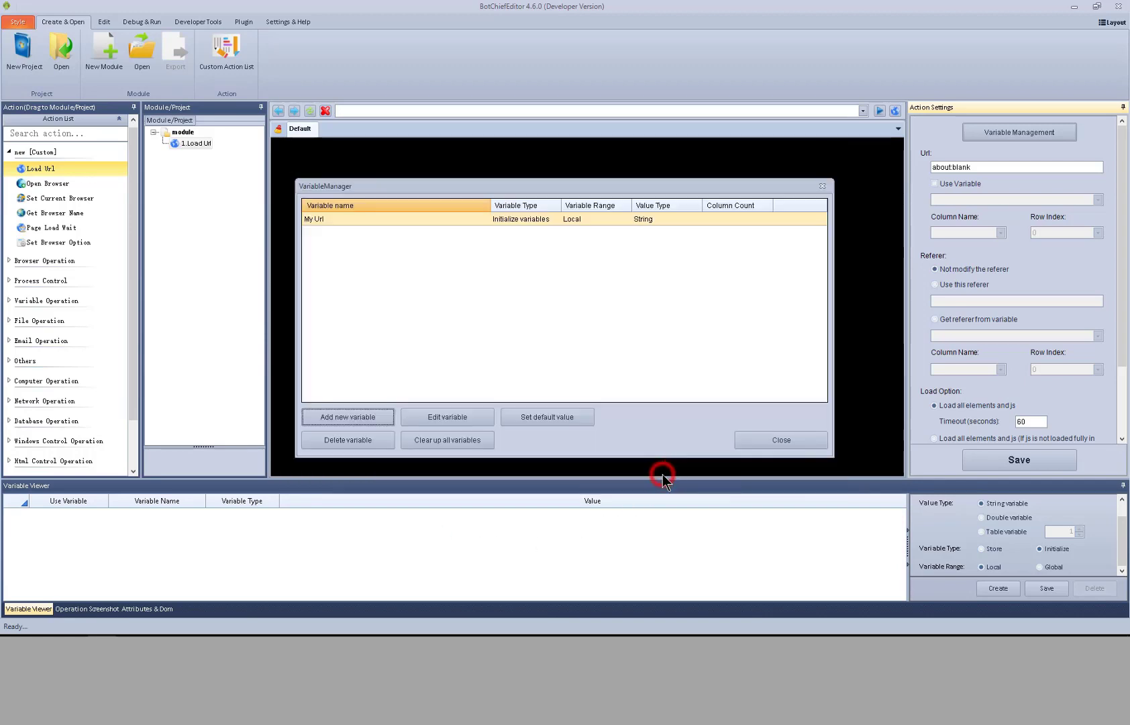
{"action": "left_click", "coordinate": [376, 417]}
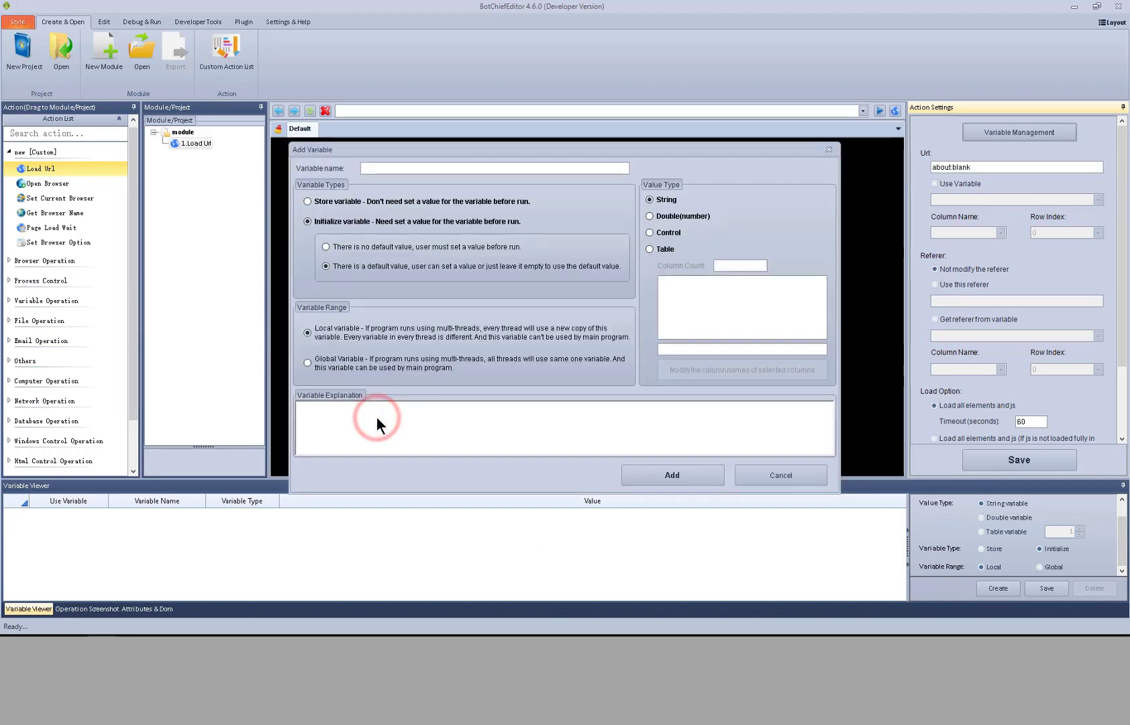
{"action": "type", "text": "My browser name"}
{"action": "left_click", "coordinate": [660, 473]}
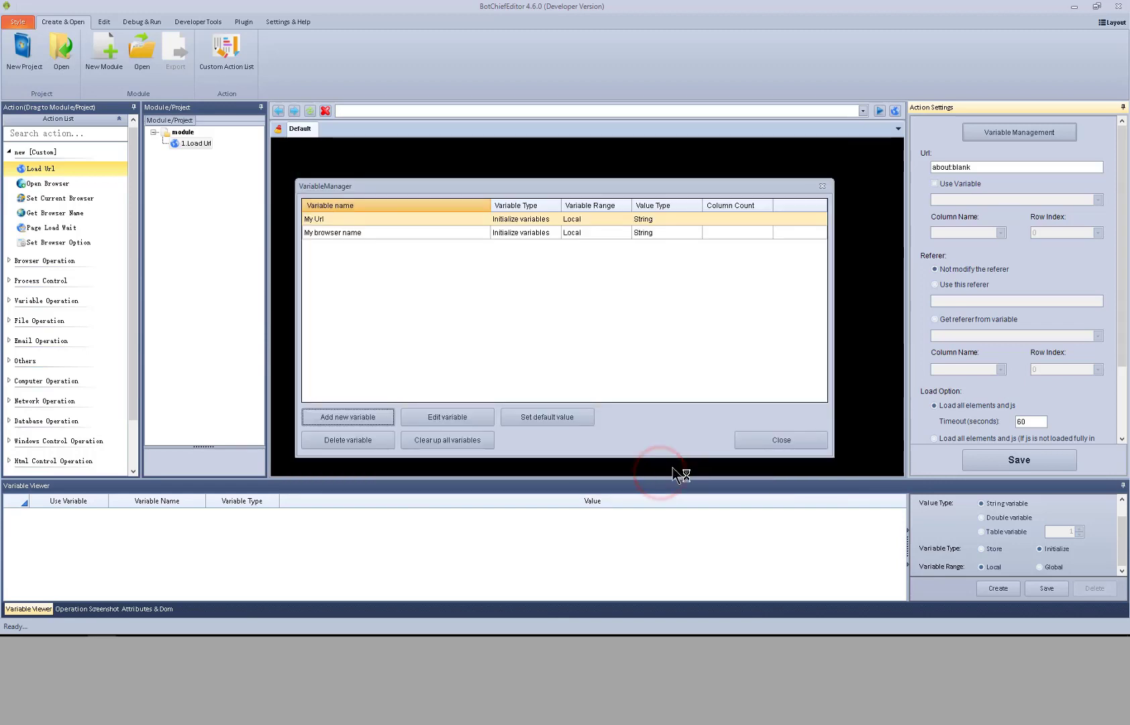
{"action": "left_click", "coordinate": [746, 440]}
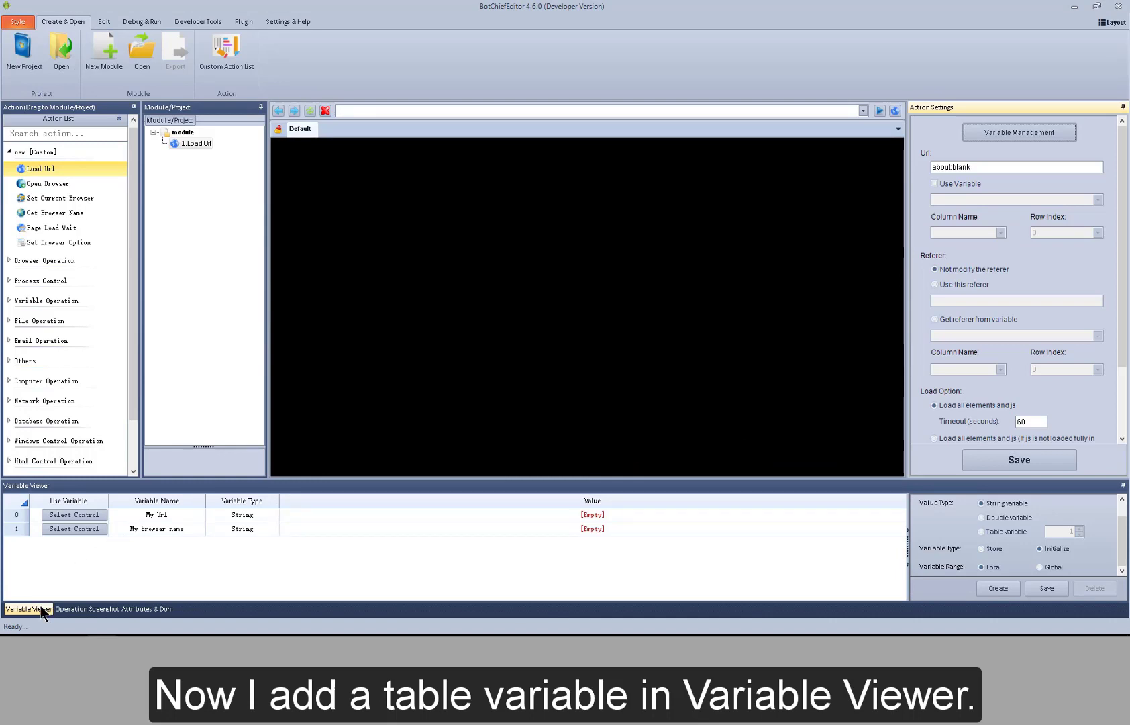
Step: Create a local table variable named "My table Url" with 2 columns in the Variable Viewer
{"action": "left_click", "coordinate": [981, 531]}
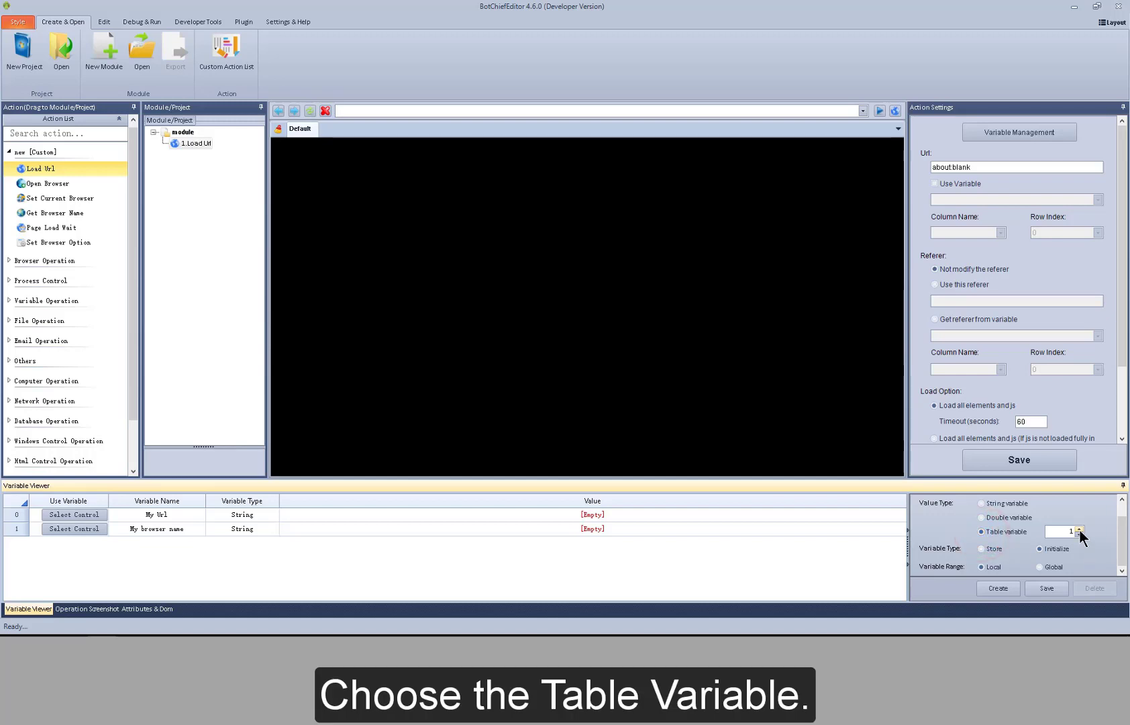
{"action": "left_click", "coordinate": [1078, 529]}
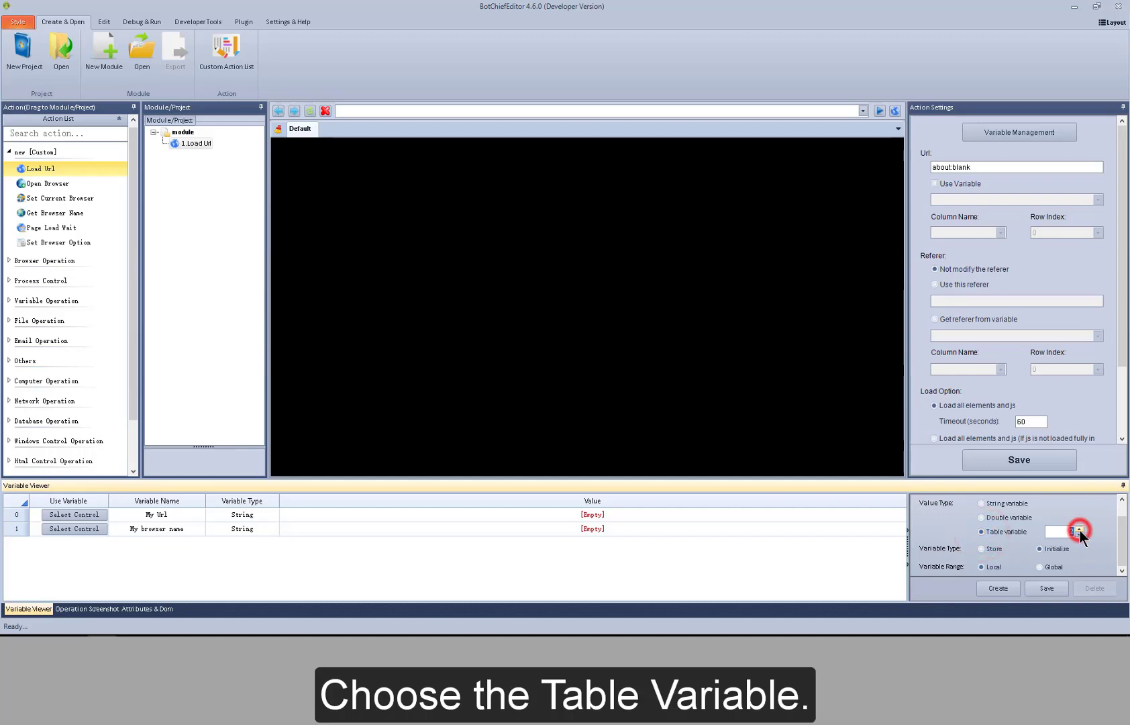
{"action": "left_click", "coordinate": [1122, 571]}
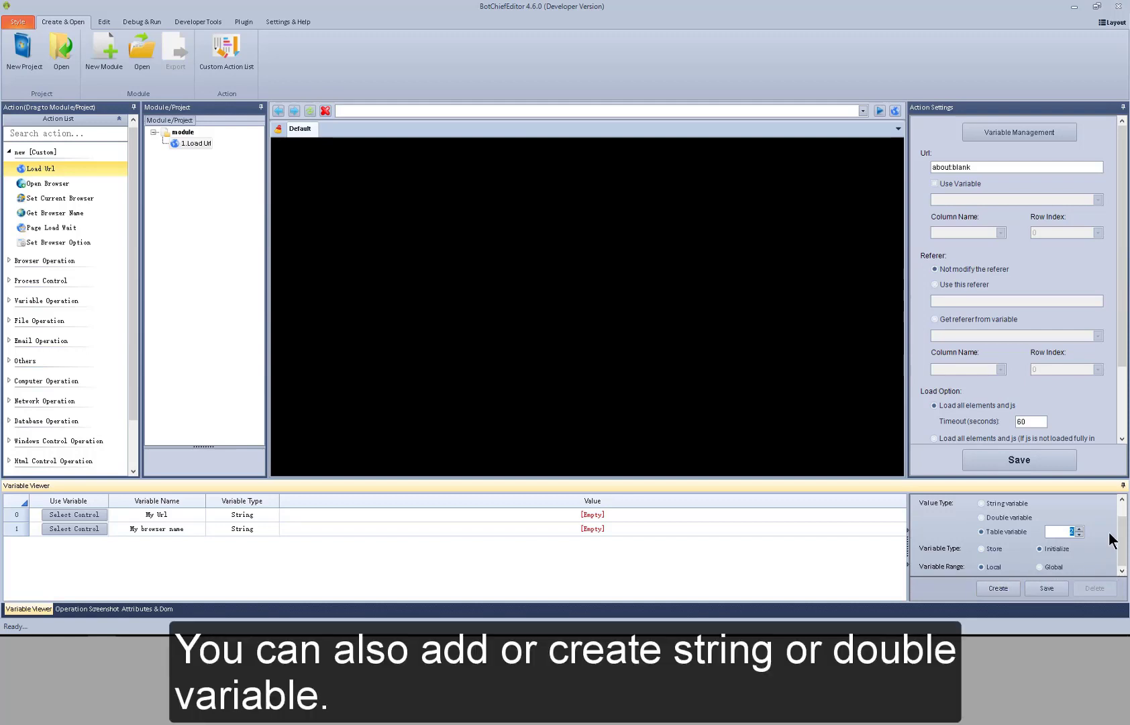
{"action": "left_click", "coordinate": [1121, 500]}
{"action": "left_click", "coordinate": [1061, 503]}
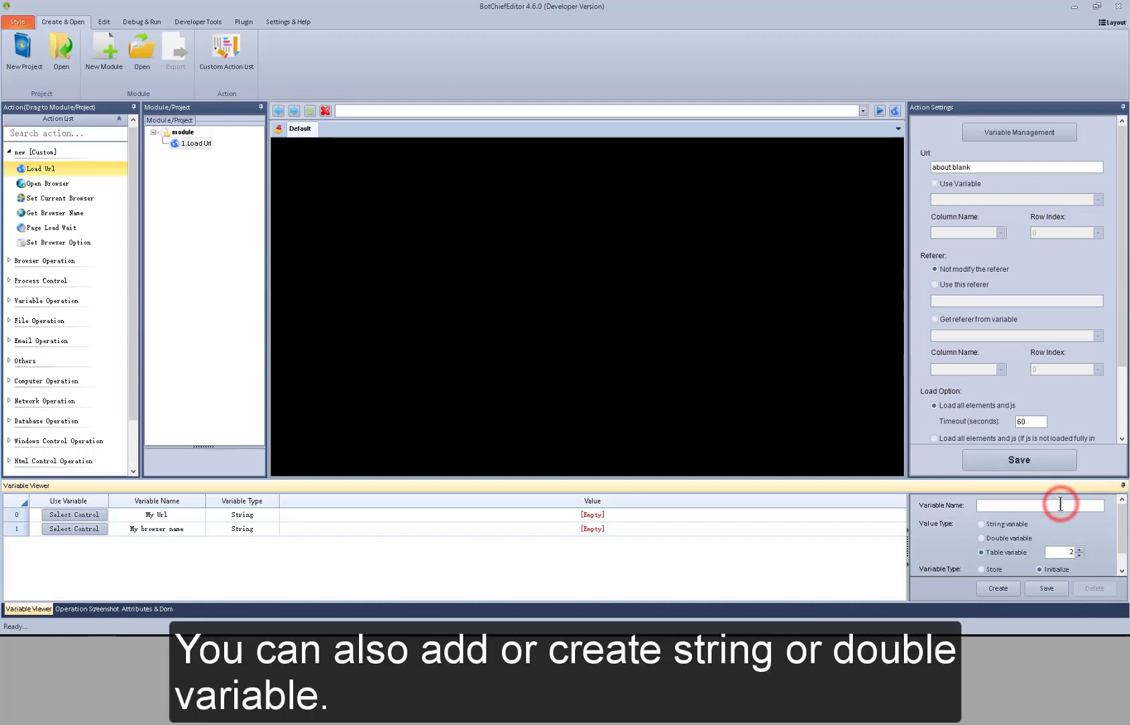
{"action": "type", "text": "My table Url"}
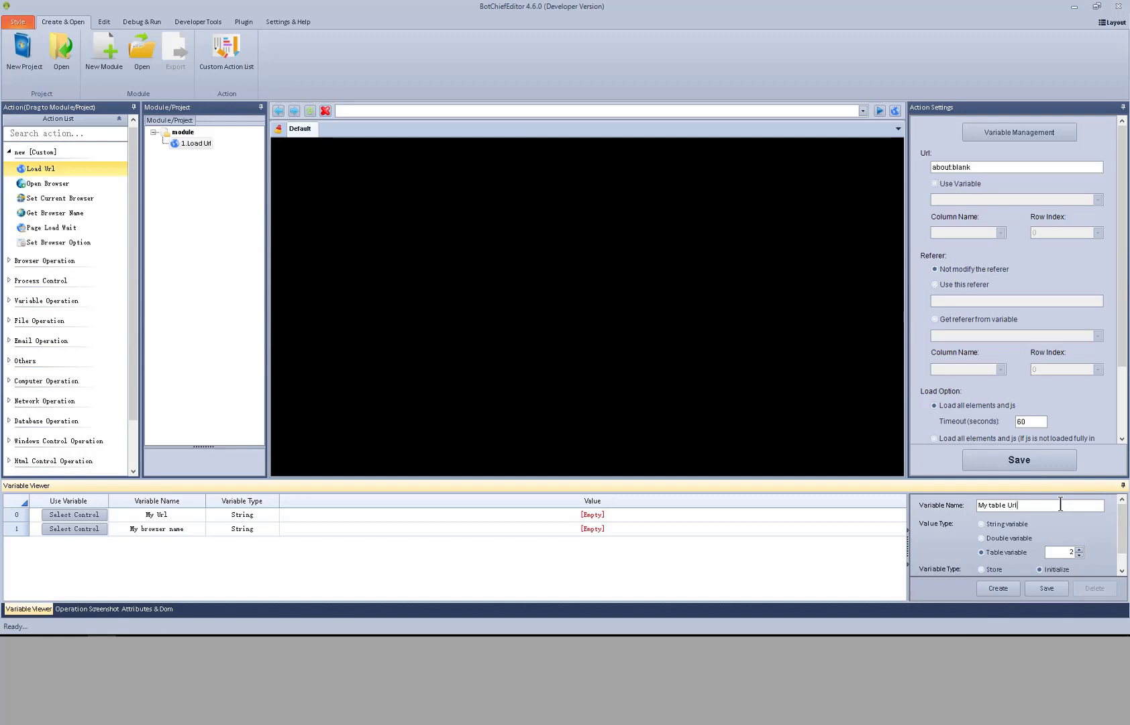
{"action": "left_click", "coordinate": [1010, 587]}
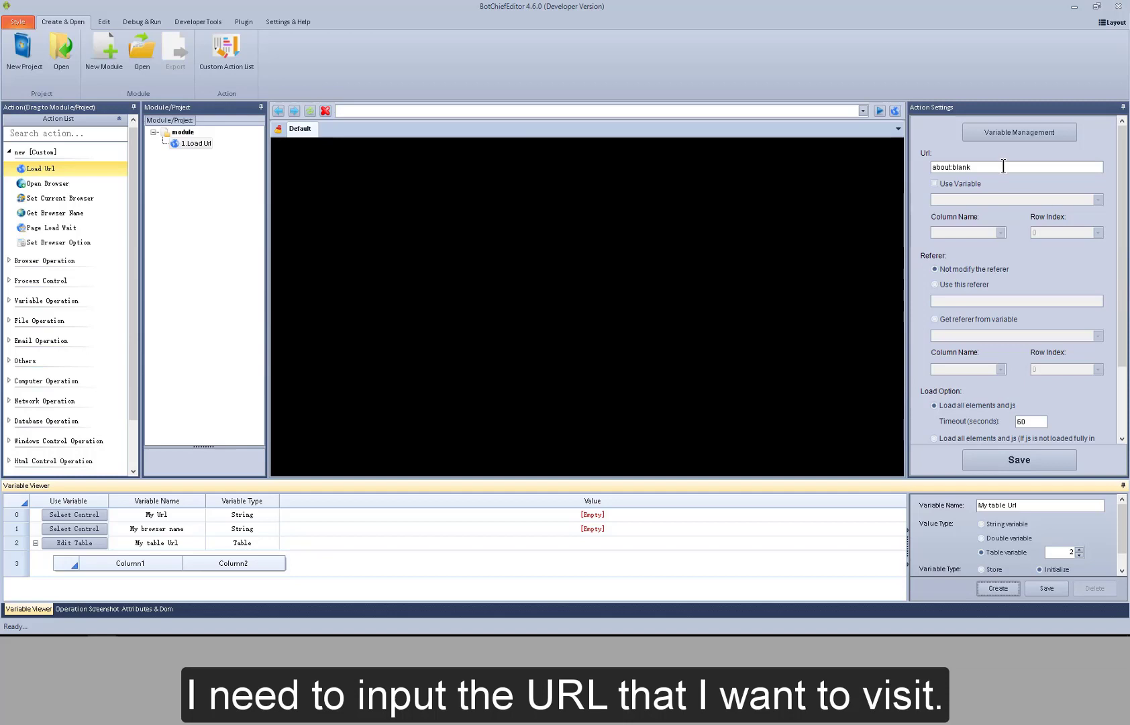
Step: Try taking the Load Url address from the My Url variable and from Column1, row 0 of My table Url
{"action": "left_click", "coordinate": [965, 184]}
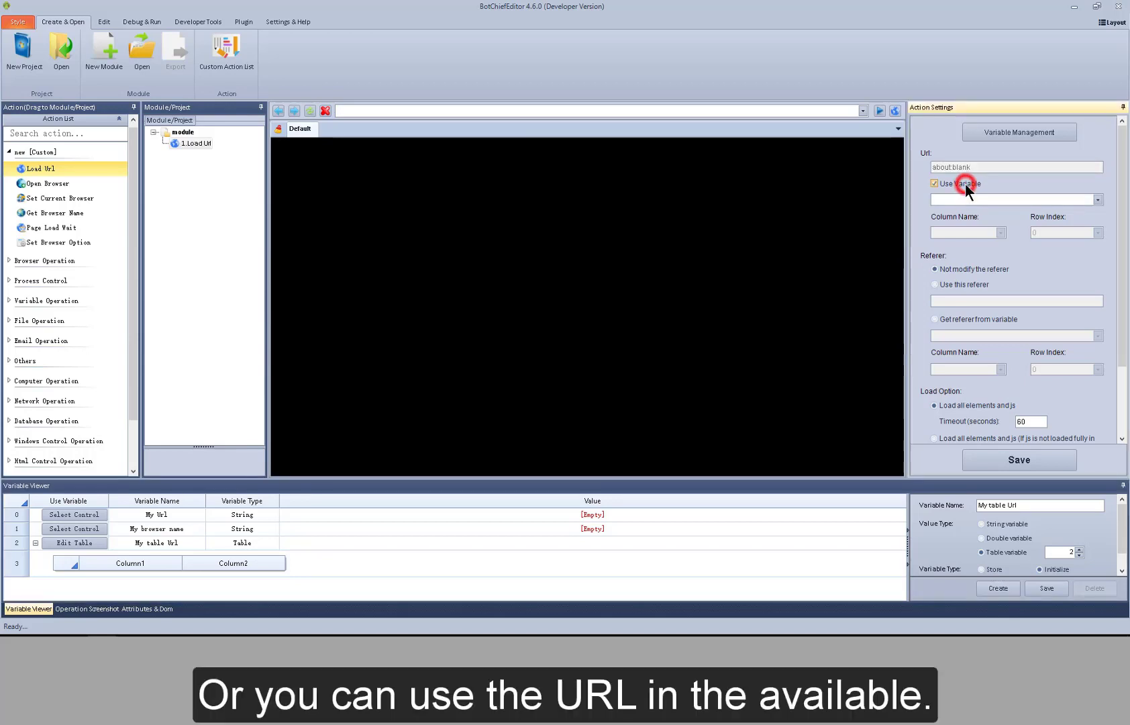
{"action": "left_click", "coordinate": [985, 201]}
{"action": "left_click", "coordinate": [985, 209]}
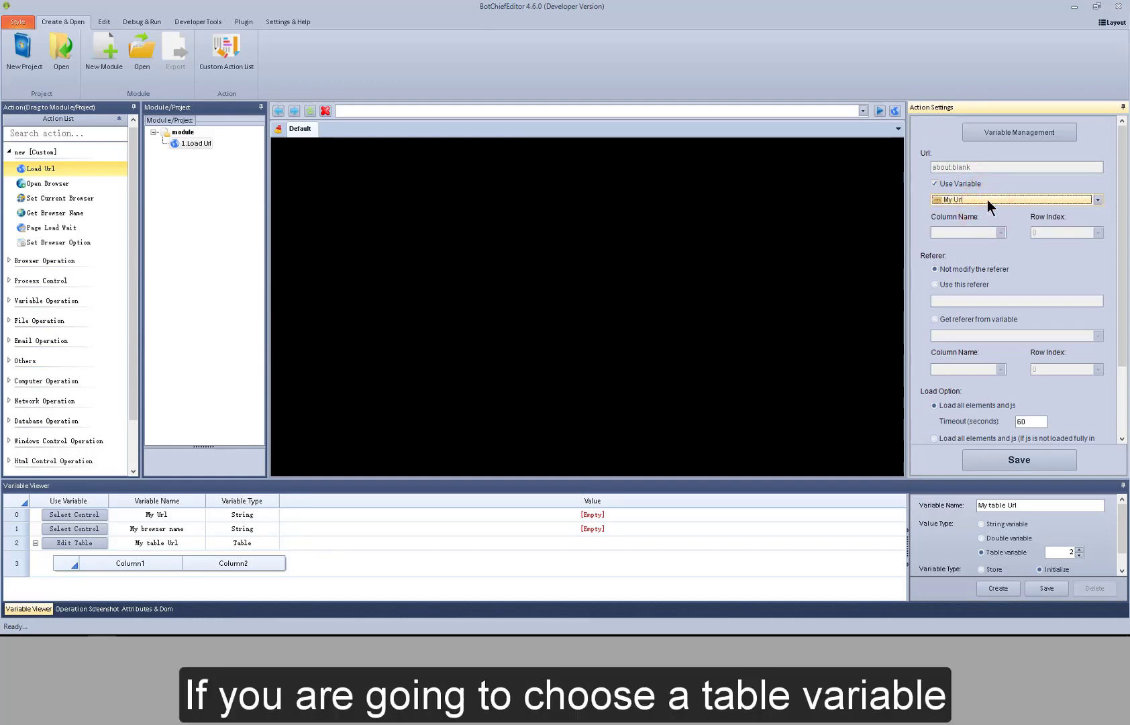
{"action": "left_click", "coordinate": [987, 200]}
{"action": "left_click", "coordinate": [989, 226]}
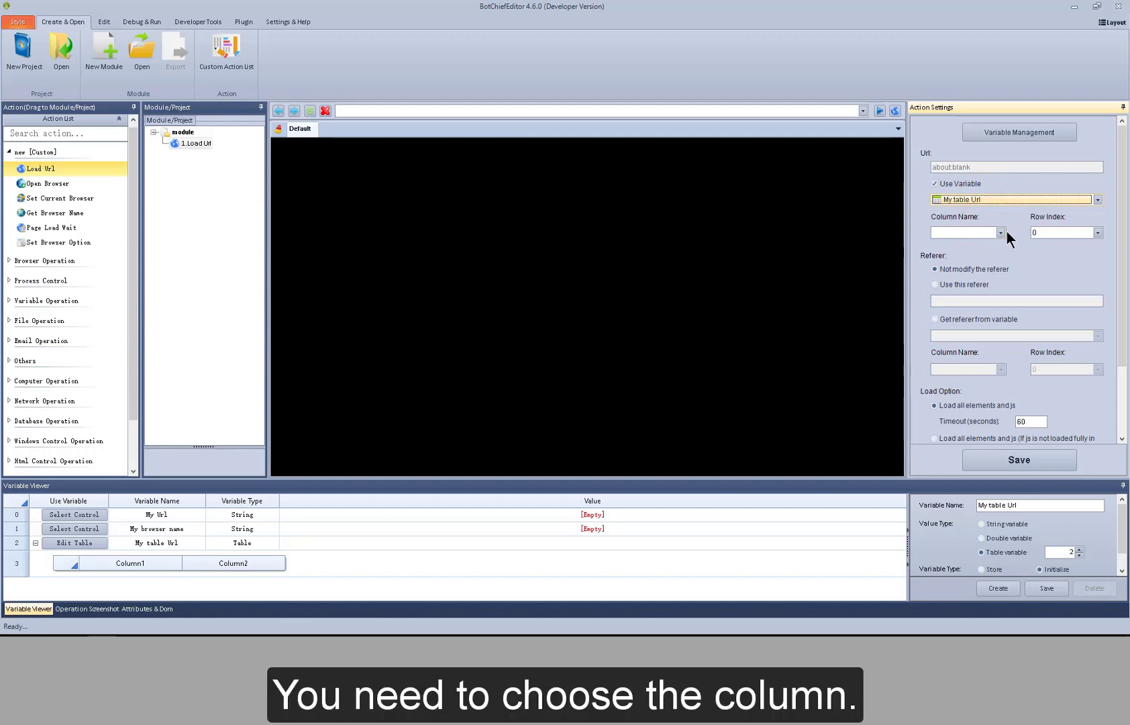
{"action": "left_click", "coordinate": [1000, 232]}
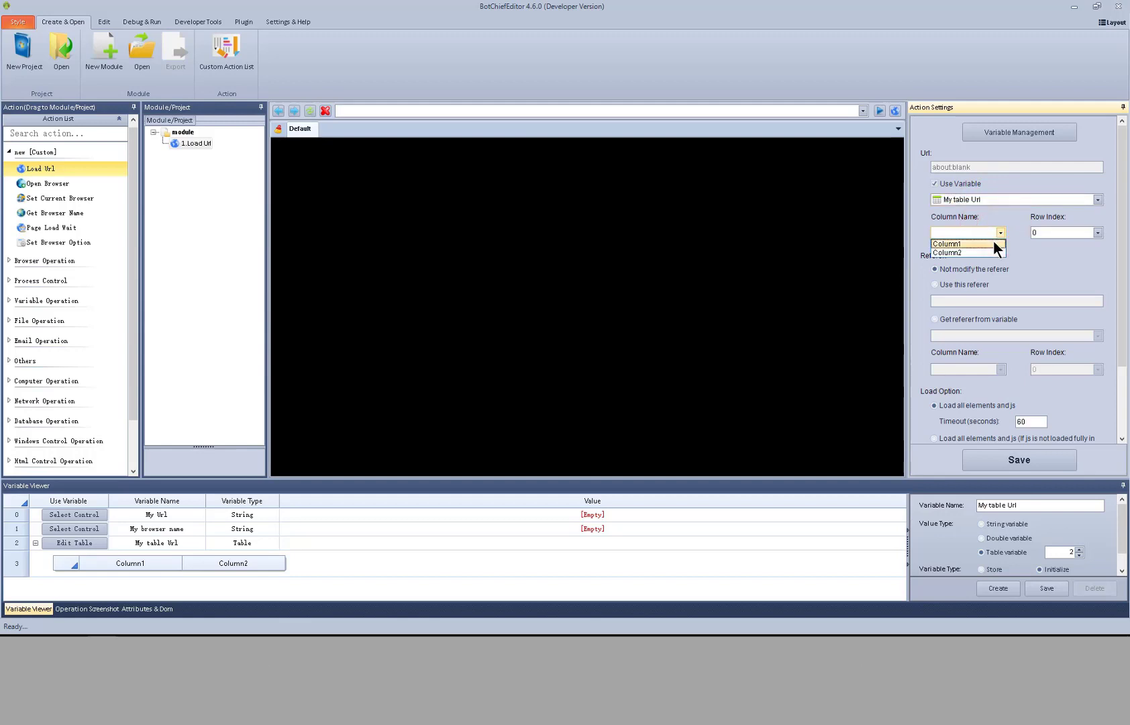
{"action": "left_click", "coordinate": [993, 243]}
{"action": "left_click", "coordinate": [1068, 233]}
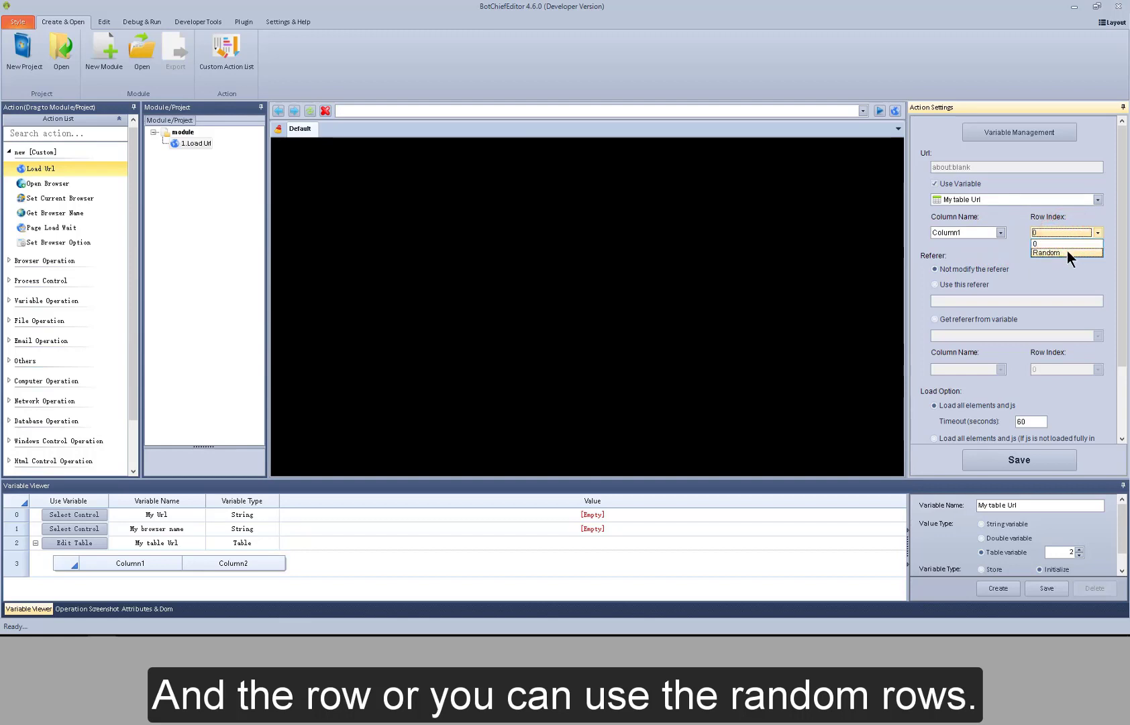
{"action": "left_click", "coordinate": [1067, 263]}
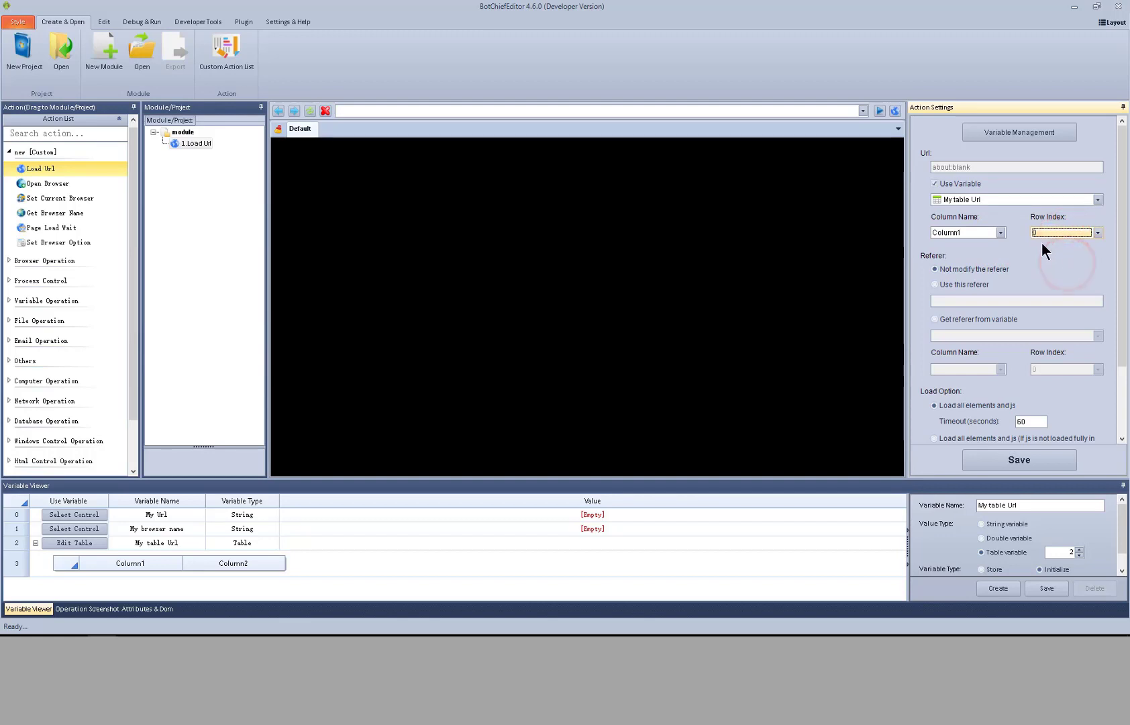
{"action": "left_click", "coordinate": [934, 184]}
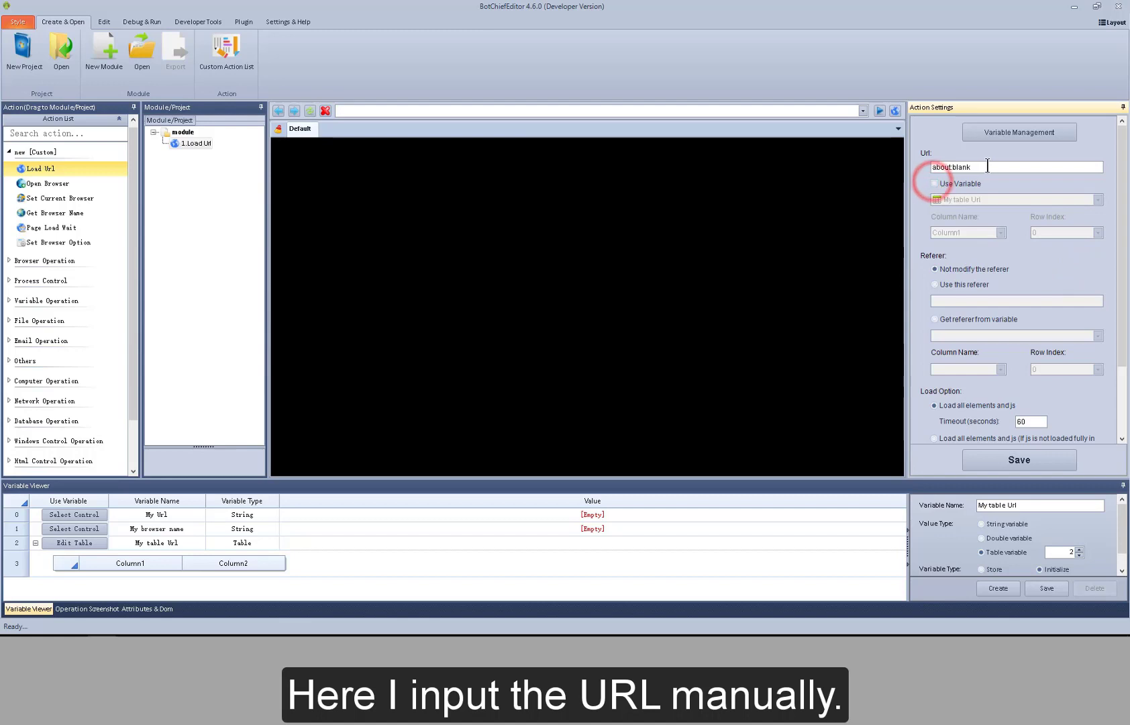
{"action": "left_click_drag", "start_coordinate": [996, 166], "coordinate": [919, 165]}
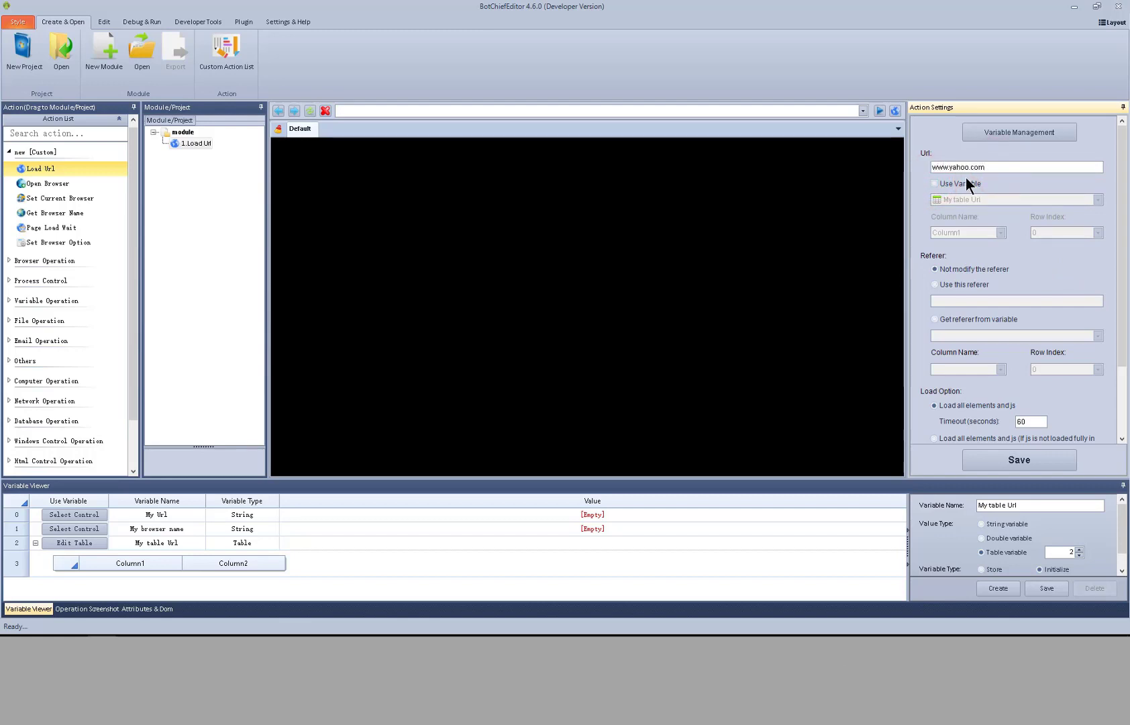
{"action": "left_click", "coordinate": [997, 247]}
Step: Try the manual referer and referer-from-variable options, and return to Not modify the referer
{"action": "left_click", "coordinate": [964, 284]}
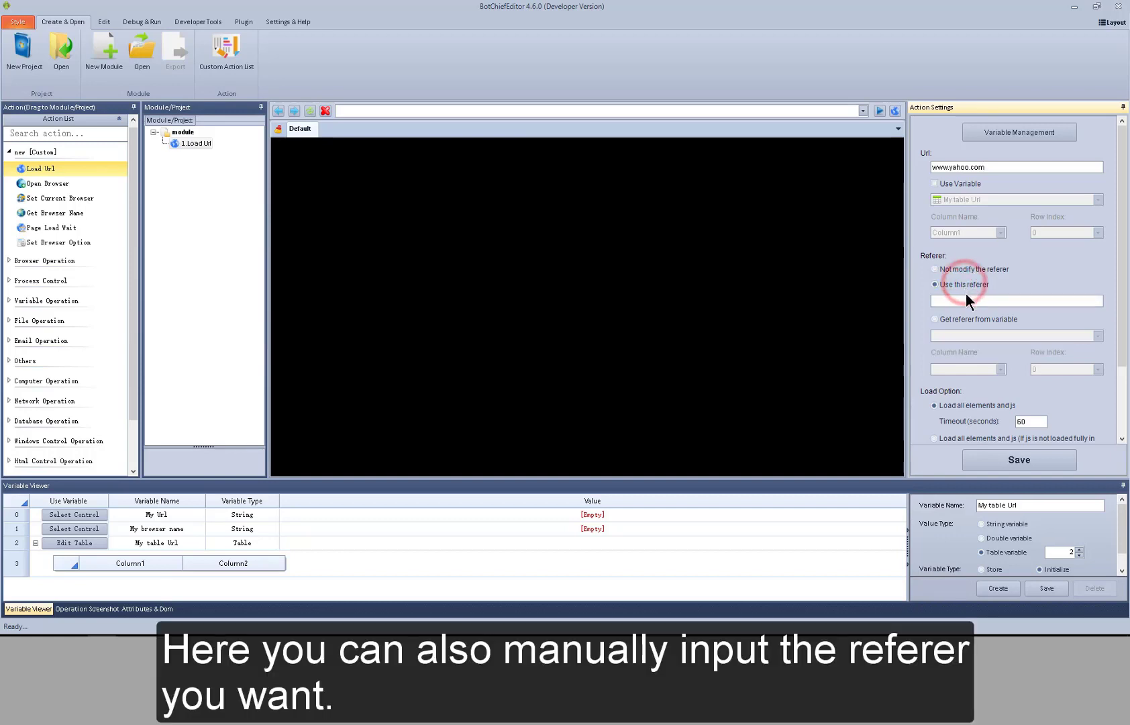
{"action": "left_click", "coordinate": [967, 300]}
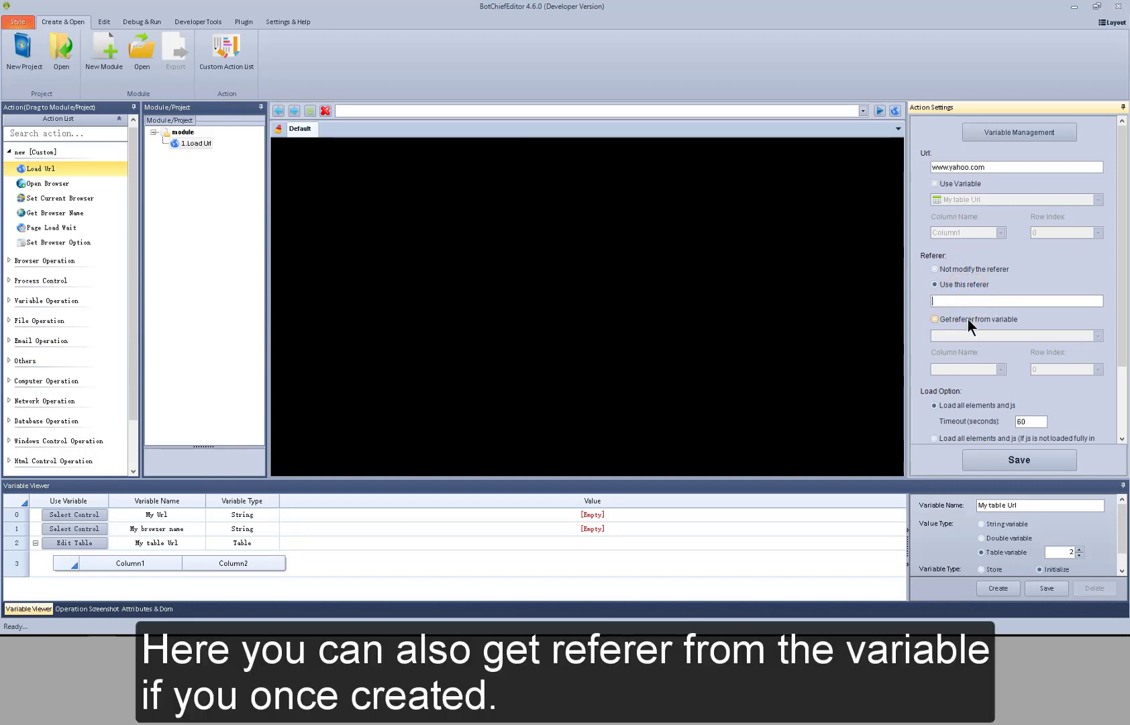
{"action": "left_click", "coordinate": [968, 319]}
{"action": "left_click", "coordinate": [971, 333]}
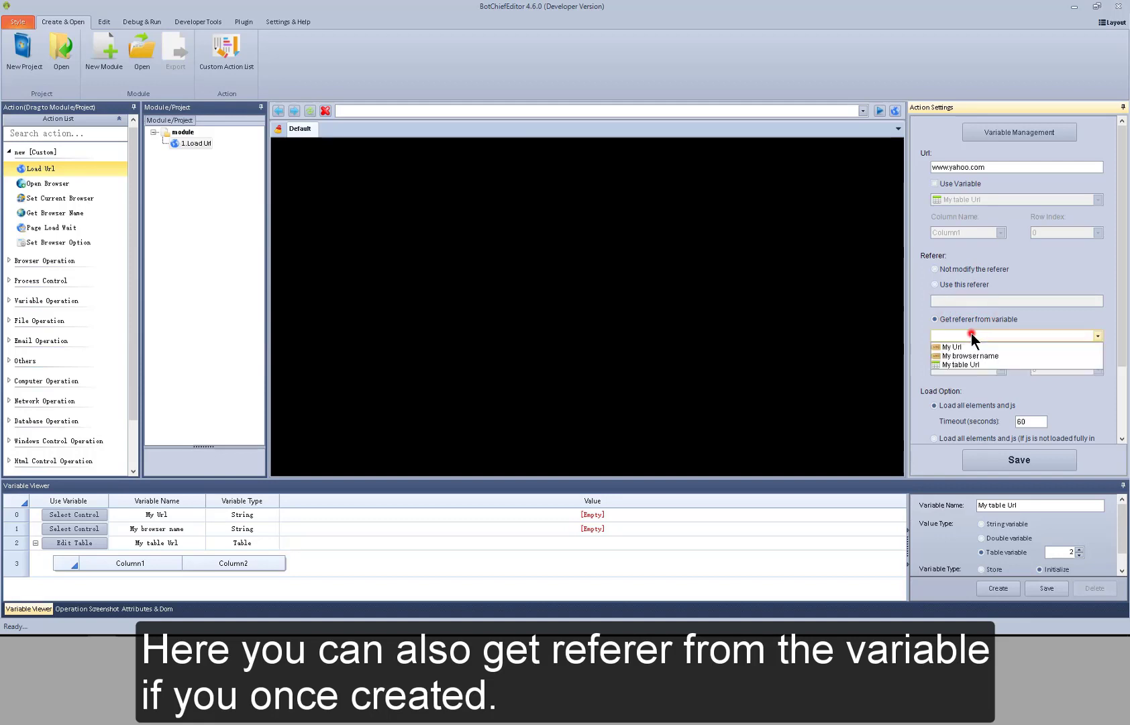
{"action": "left_click", "coordinate": [971, 333]}
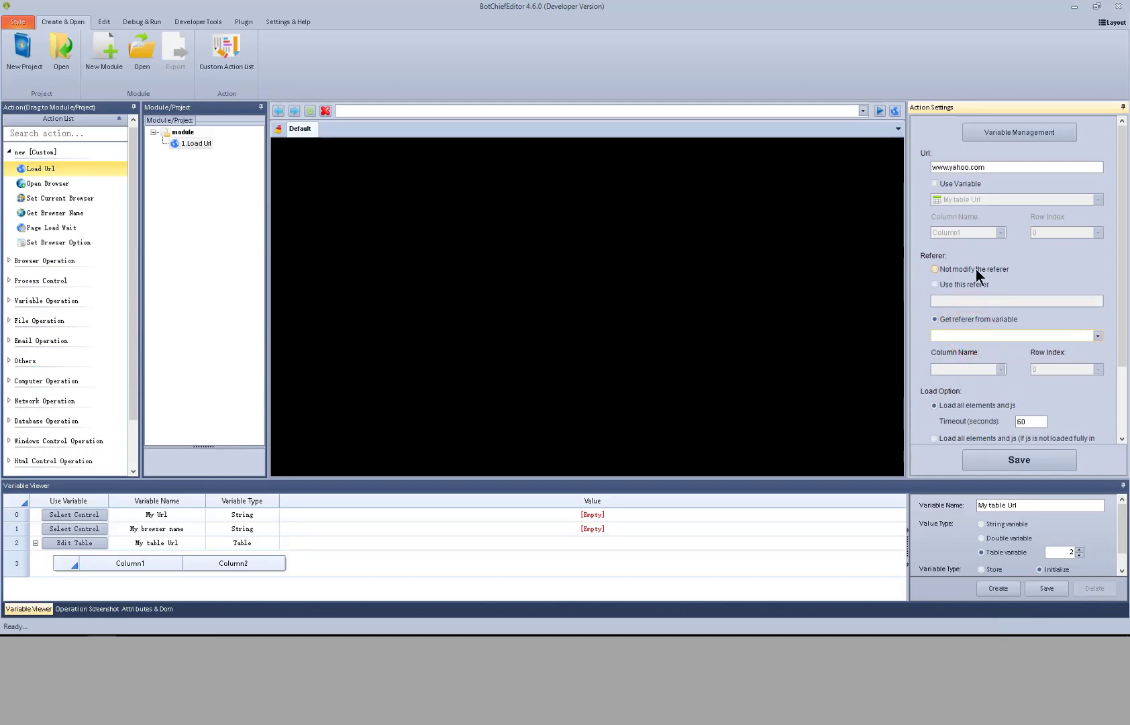
{"action": "left_click", "coordinate": [975, 269]}
Step: Set the Load Url action to finish even if elements and js are not fully loaded in 10 seconds, then save and test-run it
{"action": "scroll", "coordinate": [985, 274], "scroll_direction": "down", "scroll_amount": 3}
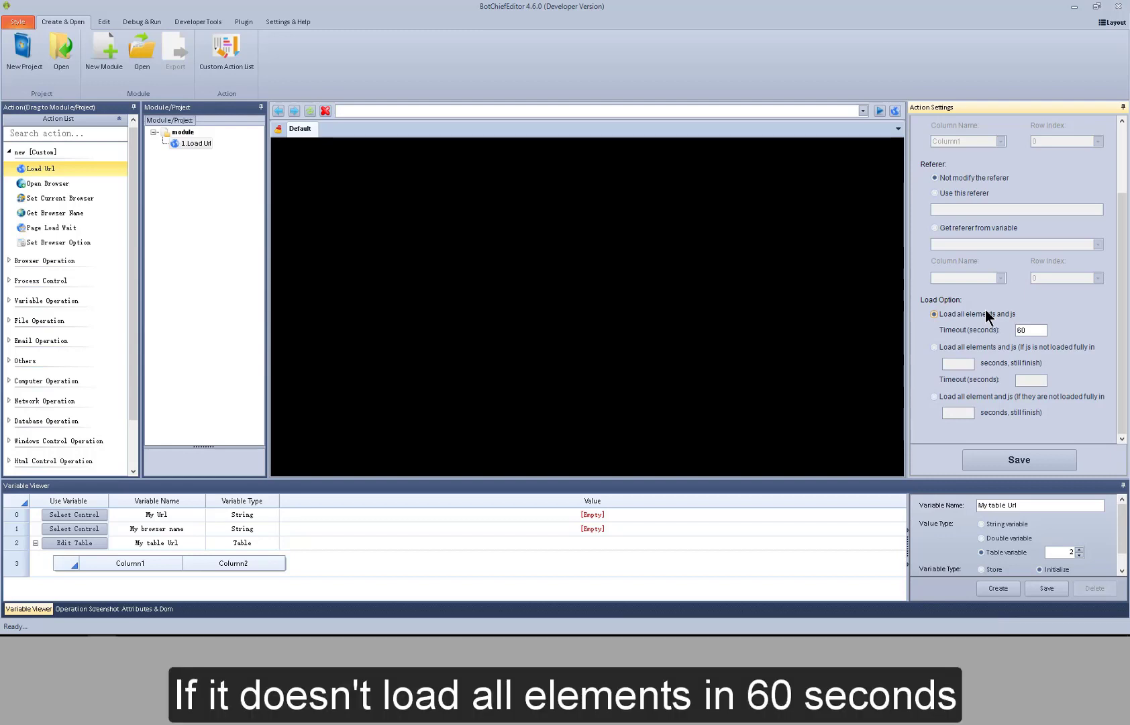
{"action": "left_click", "coordinate": [984, 347]}
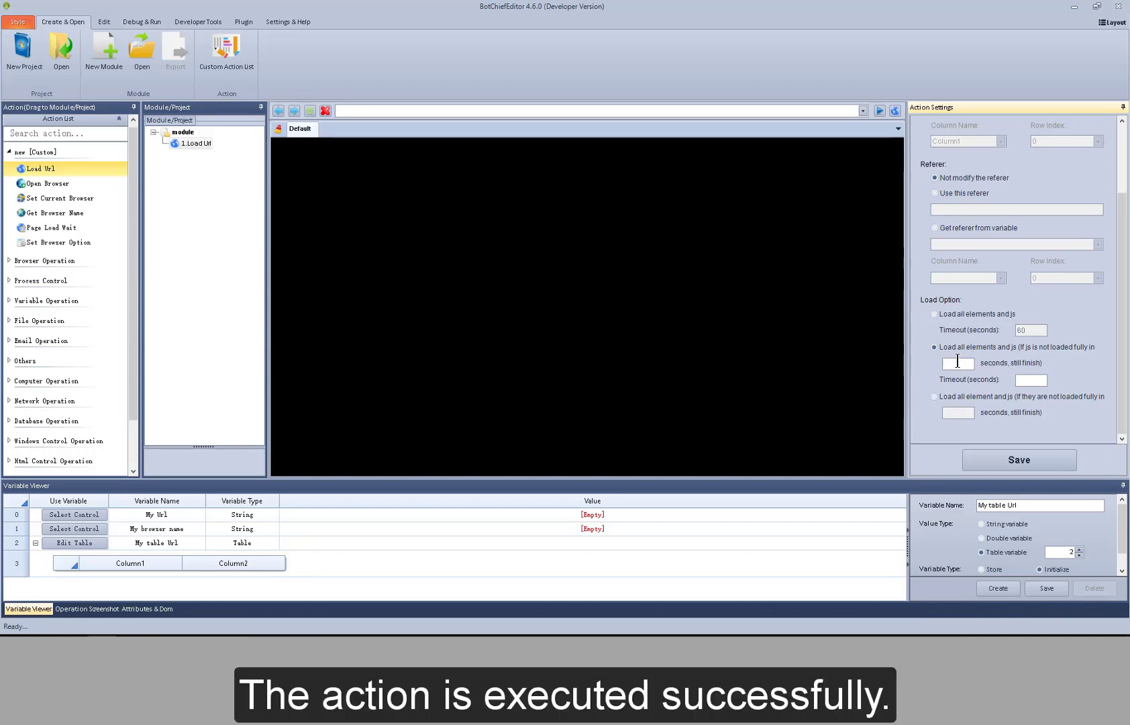
{"action": "left_click", "coordinate": [981, 396]}
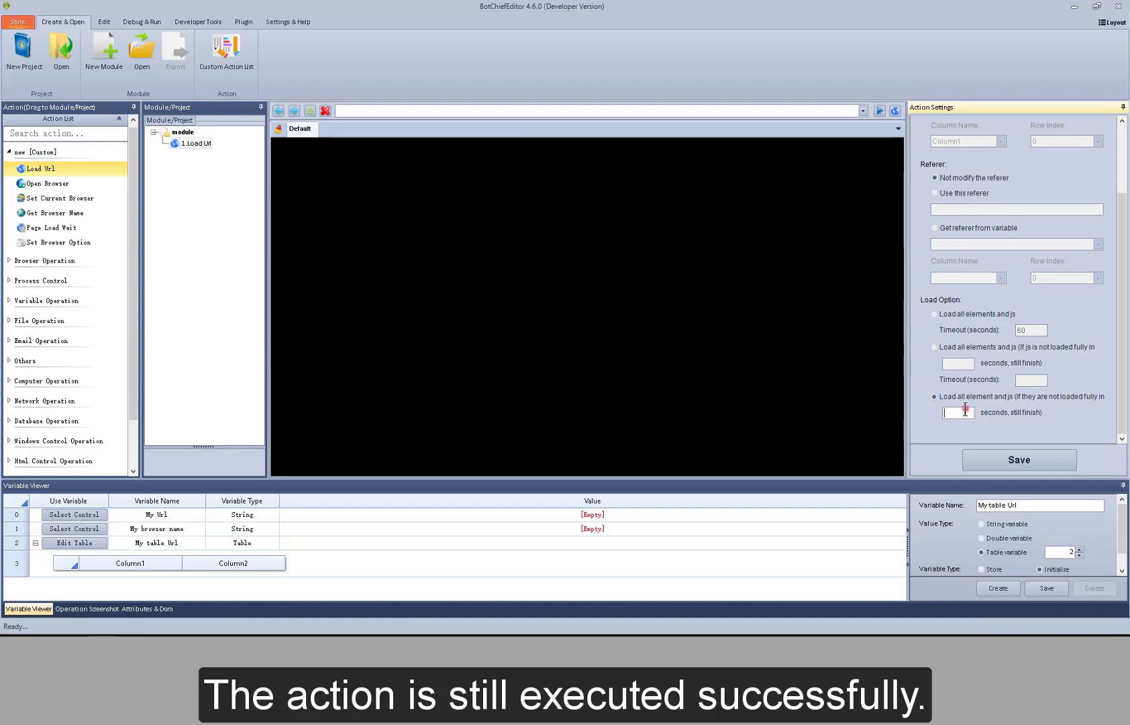
{"action": "left_click", "coordinate": [965, 410]}
{"action": "type", "text": "10"}
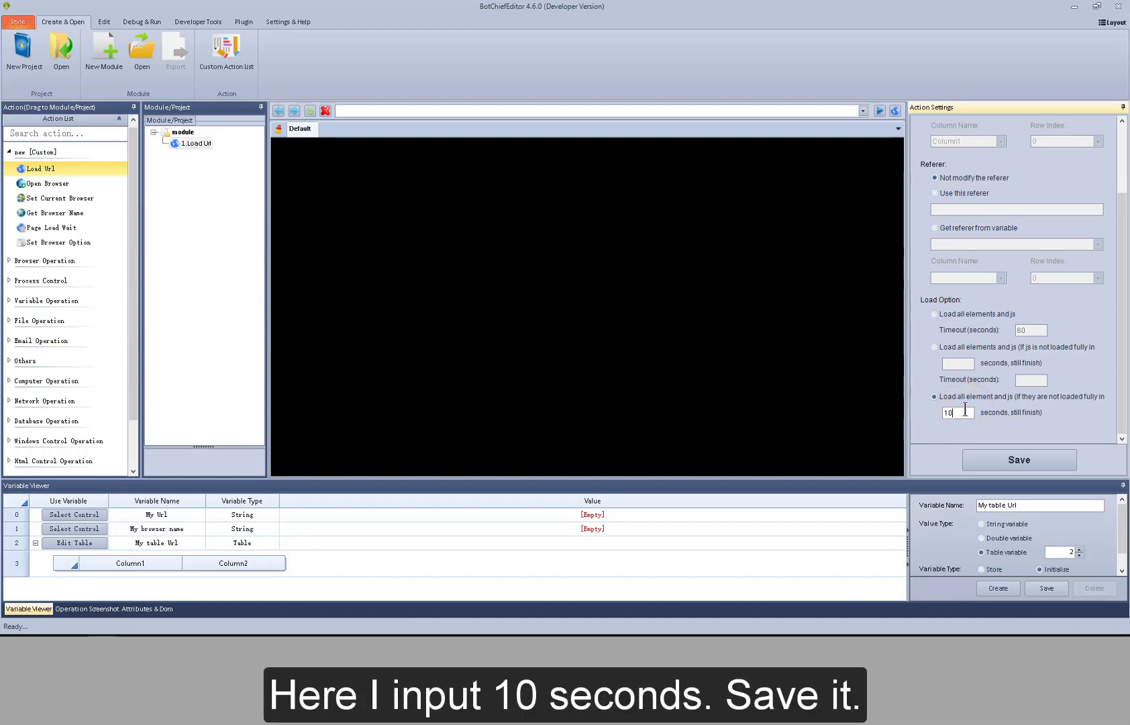
{"action": "left_click", "coordinate": [1042, 460]}
{"action": "right_click", "coordinate": [196, 143]}
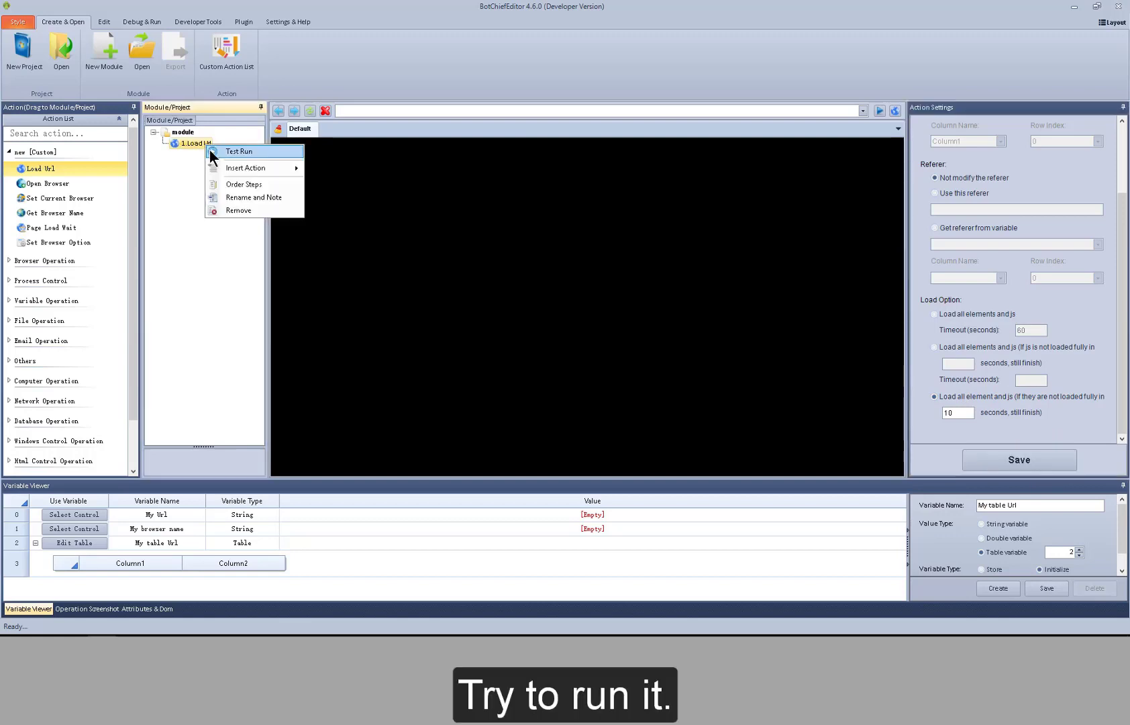
{"action": "left_click", "coordinate": [209, 150]}
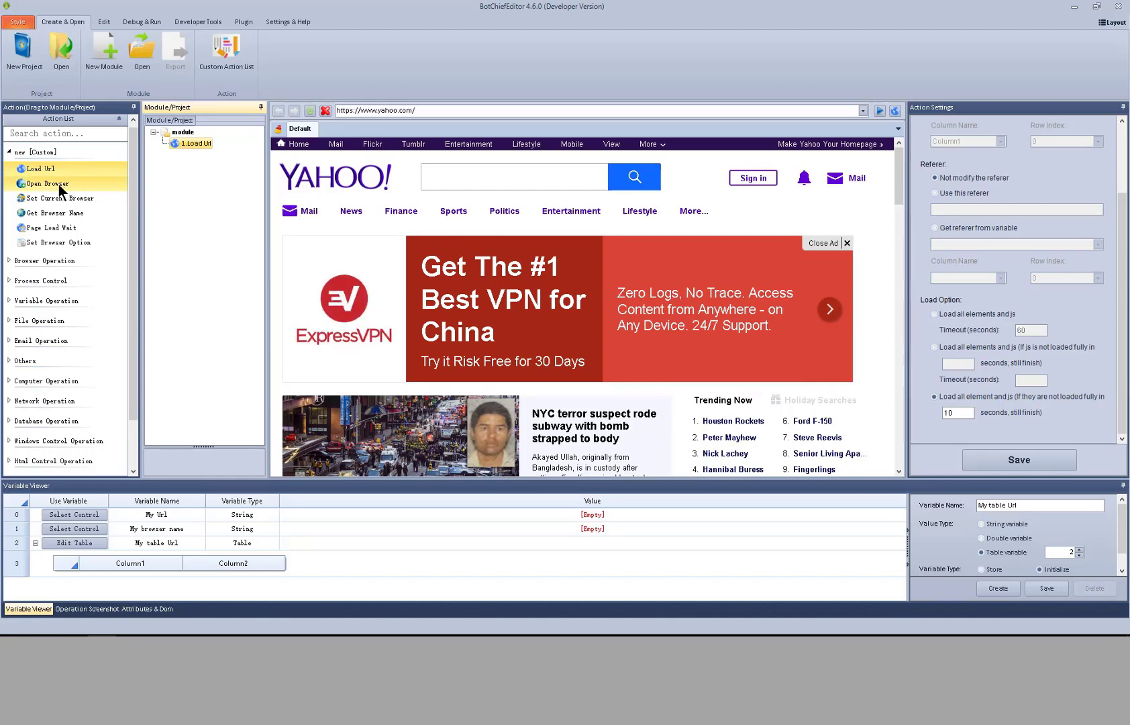
Step: Add an Open Browser action after Load Url and save it with an empty browser name and no variable
{"action": "left_click_drag", "start_coordinate": [58, 184], "coordinate": [191, 168]}
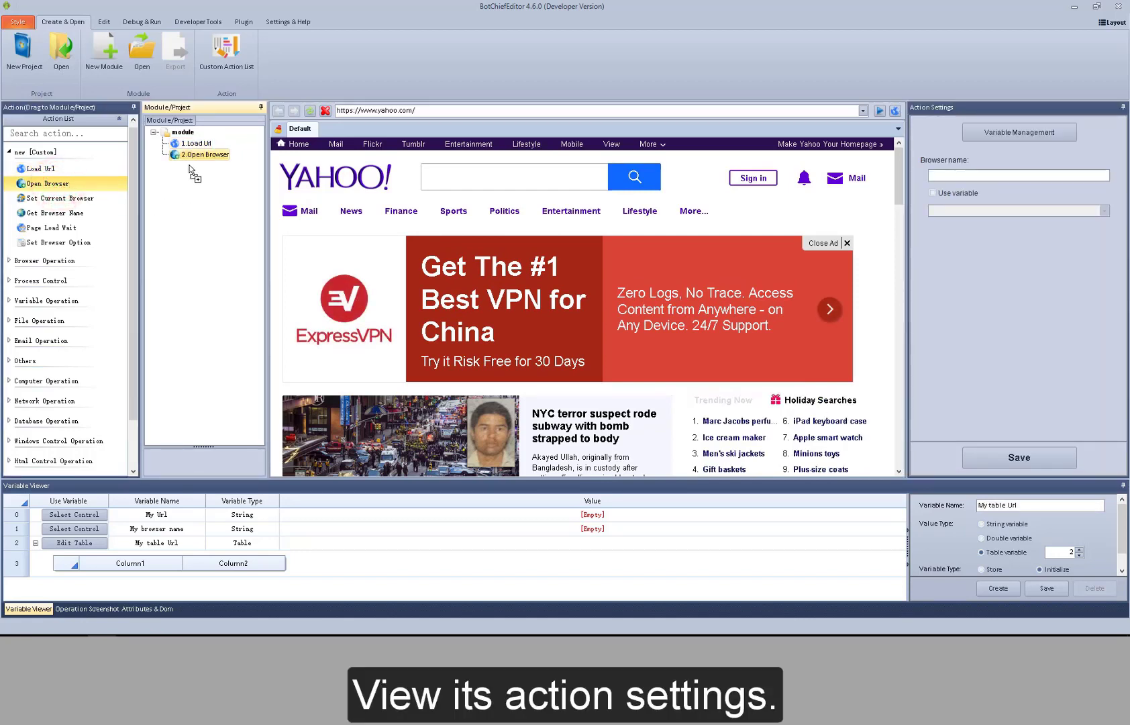
{"action": "left_click", "coordinate": [983, 176]}
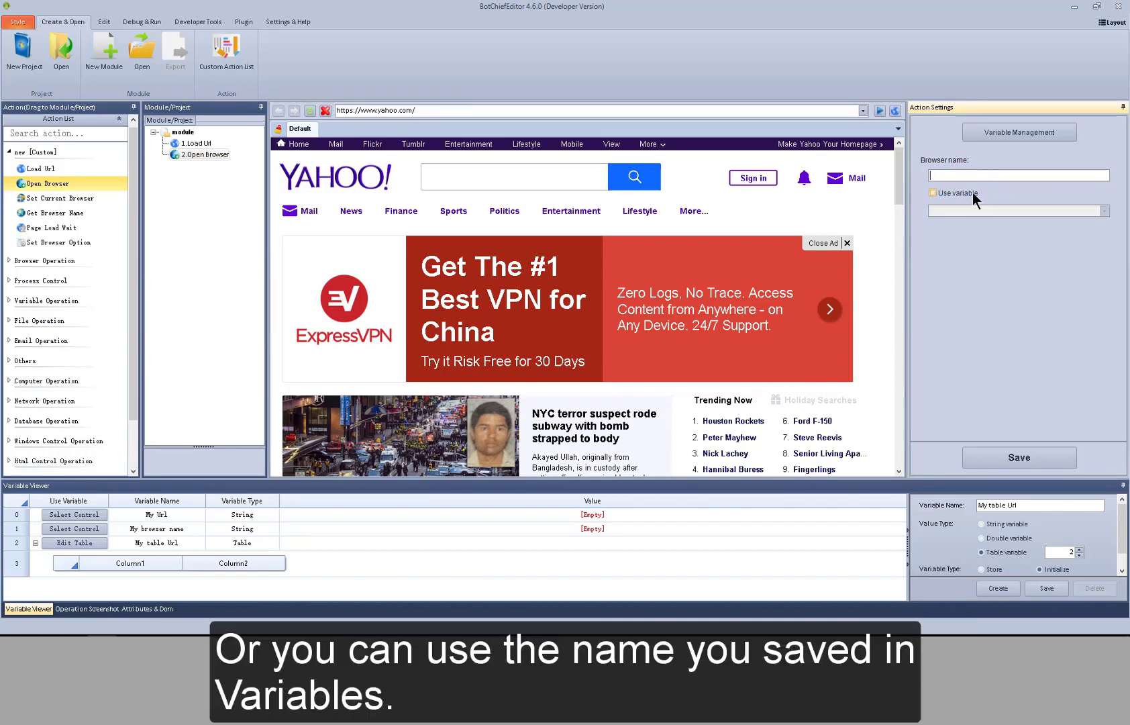
{"action": "left_click", "coordinate": [973, 199]}
{"action": "left_click", "coordinate": [975, 212]}
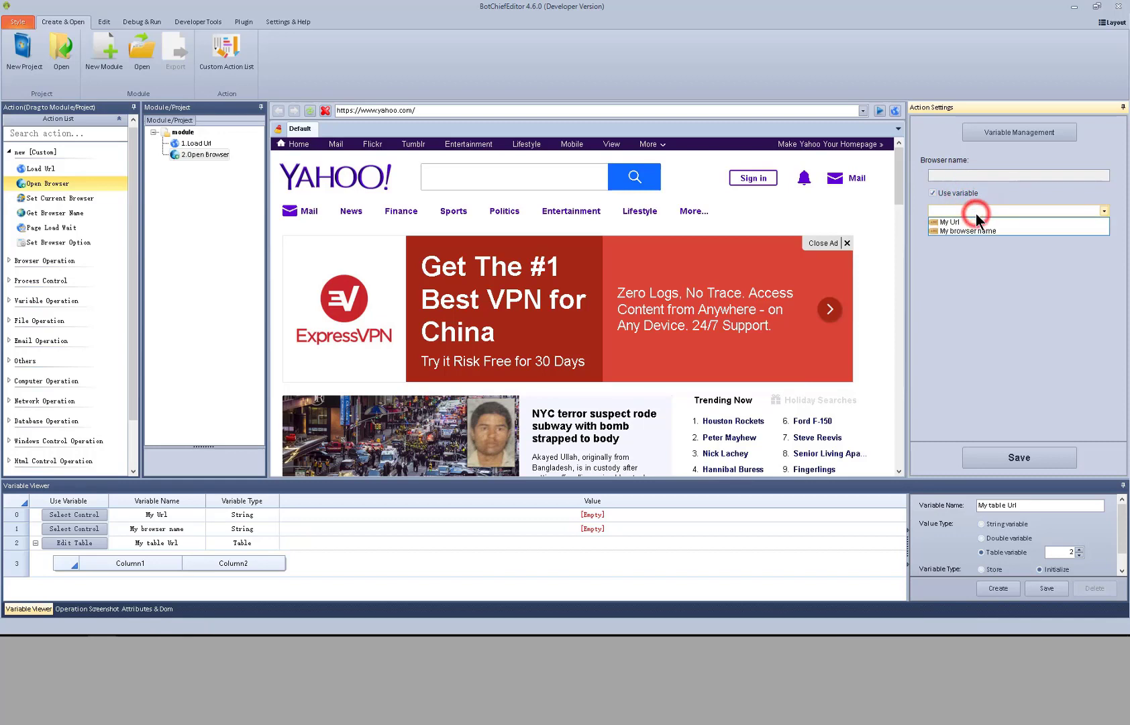
{"action": "left_click", "coordinate": [976, 213]}
{"action": "left_click", "coordinate": [970, 192]}
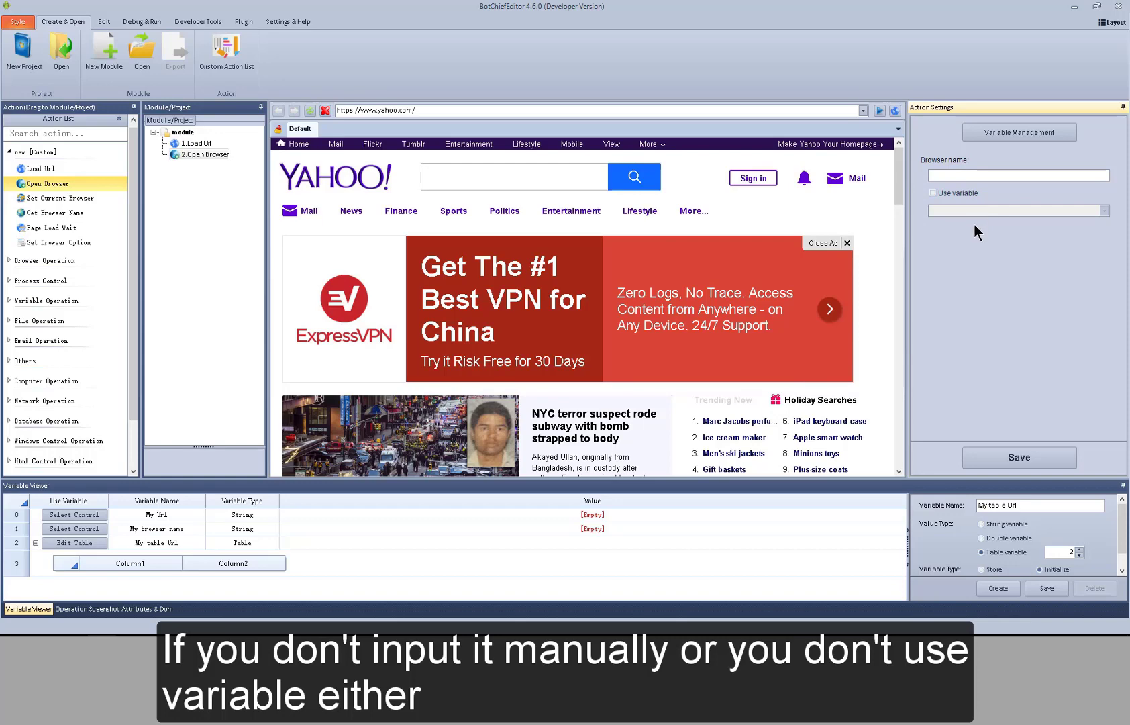
{"action": "left_click", "coordinate": [1017, 459]}
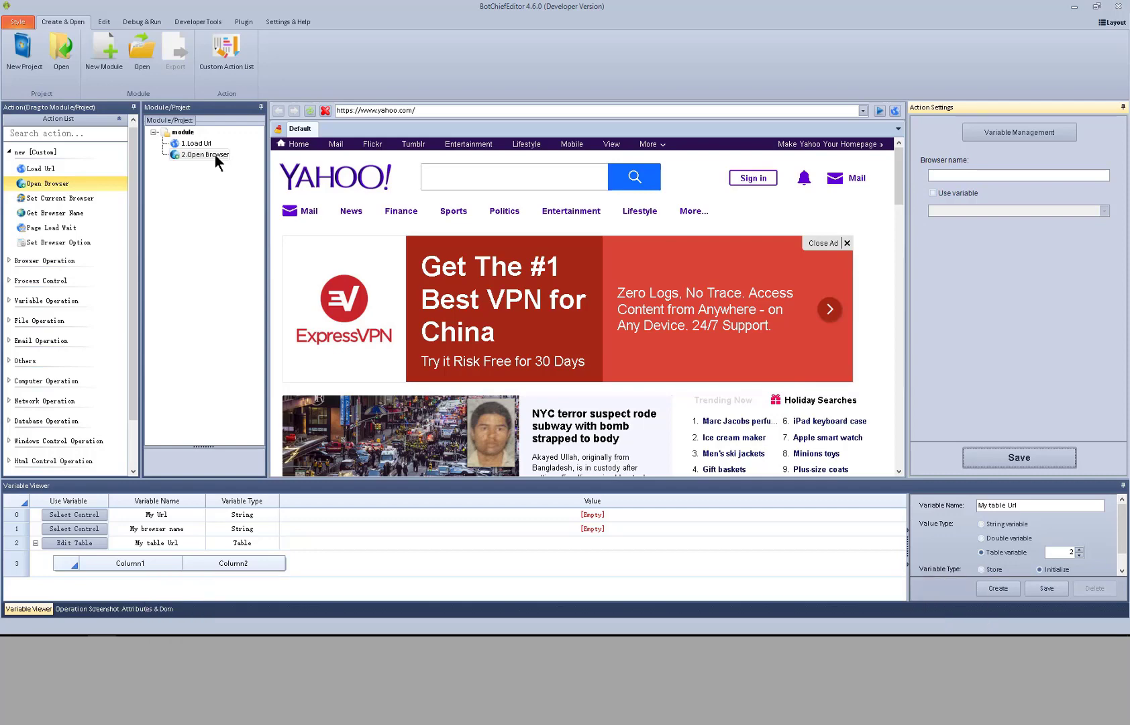
Step: Test-run the unnamed Open Browser action and switch to the page it opens
{"action": "right_click", "coordinate": [215, 154]}
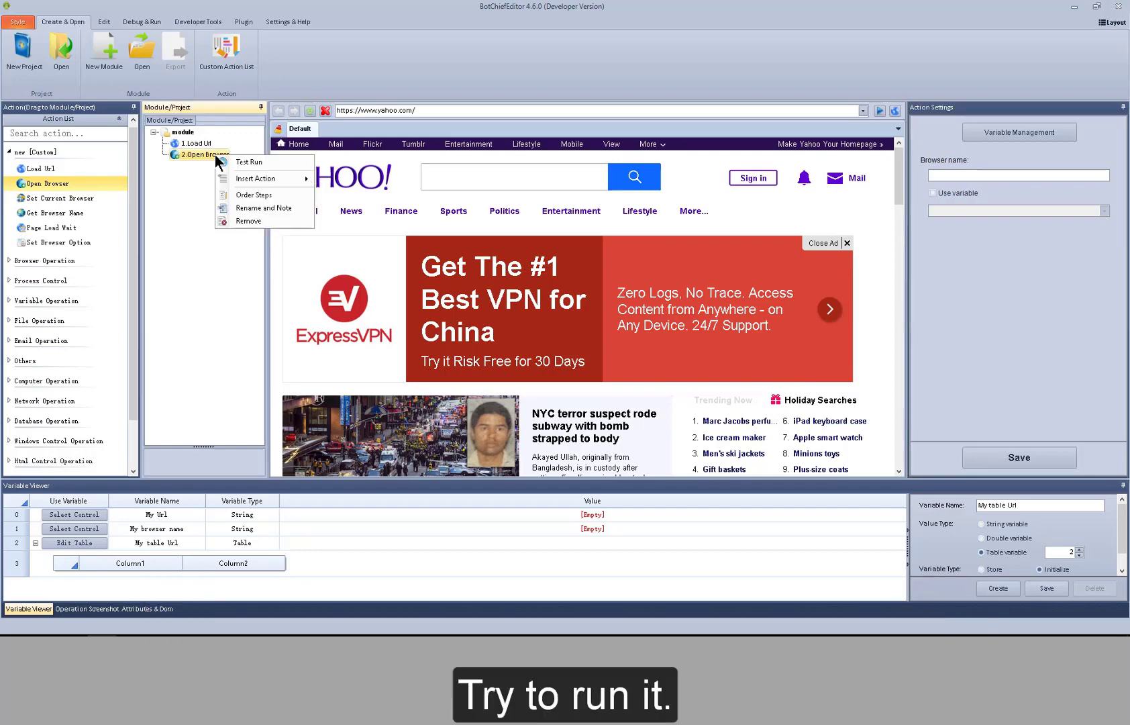
{"action": "left_click", "coordinate": [226, 161]}
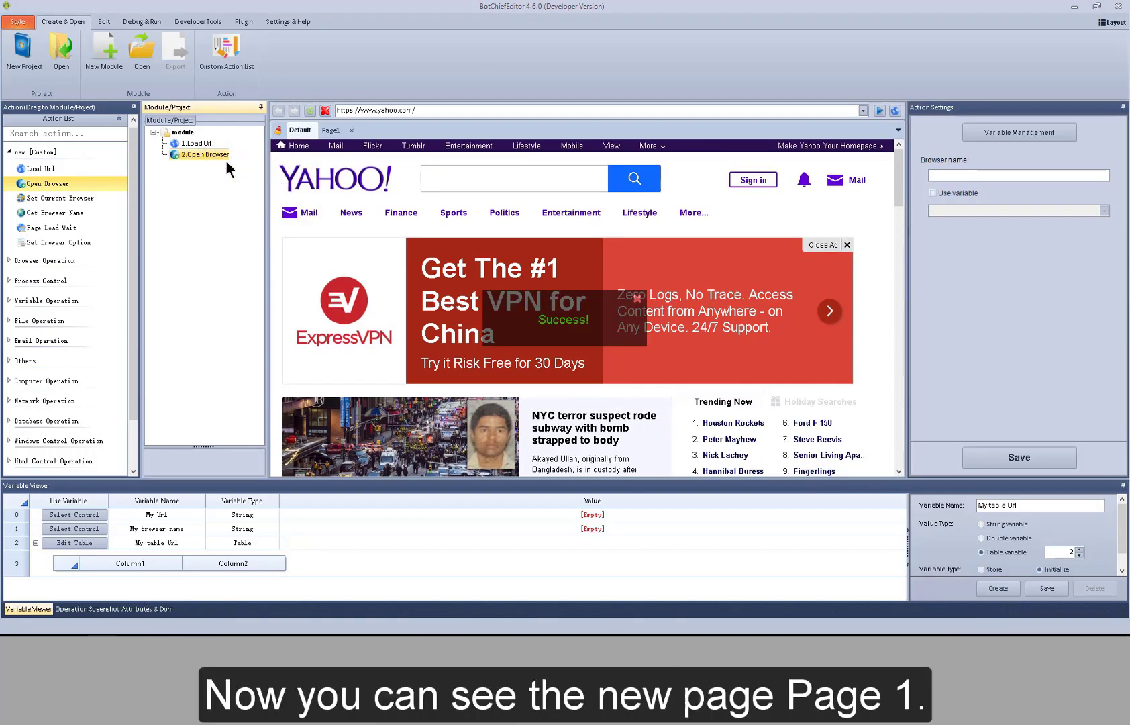
{"action": "left_click", "coordinate": [329, 134]}
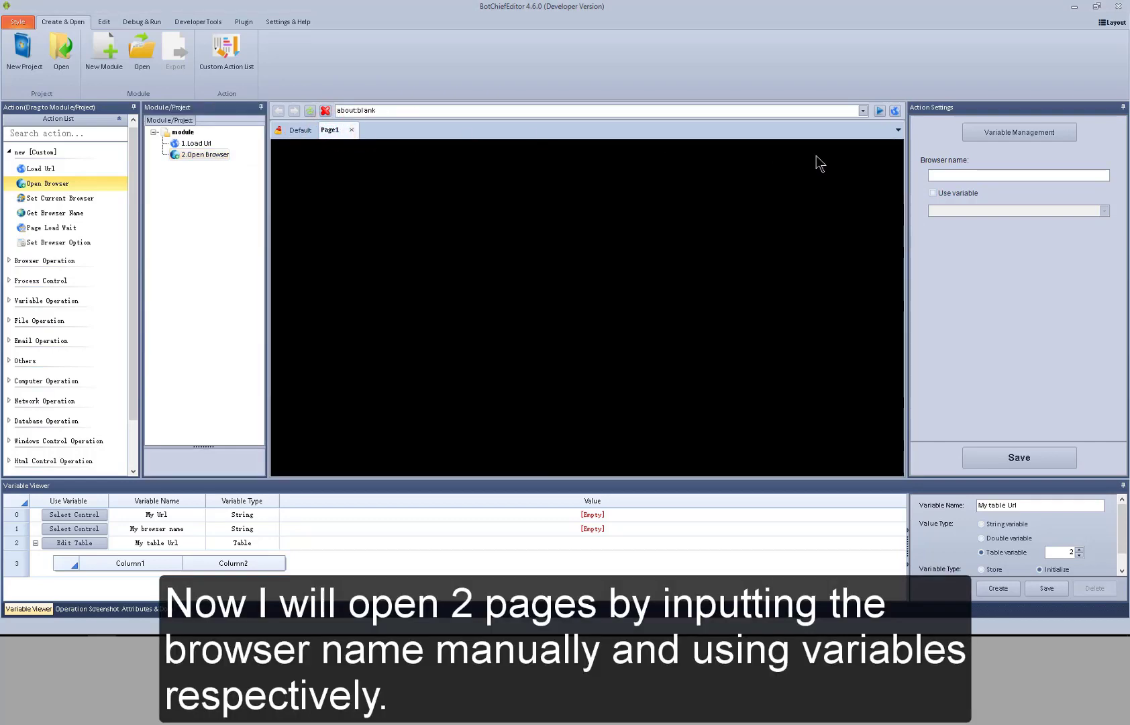
Step: Save the Open Browser action with the browser name new1, test-run it and view the resulting page
{"action": "left_click", "coordinate": [950, 177]}
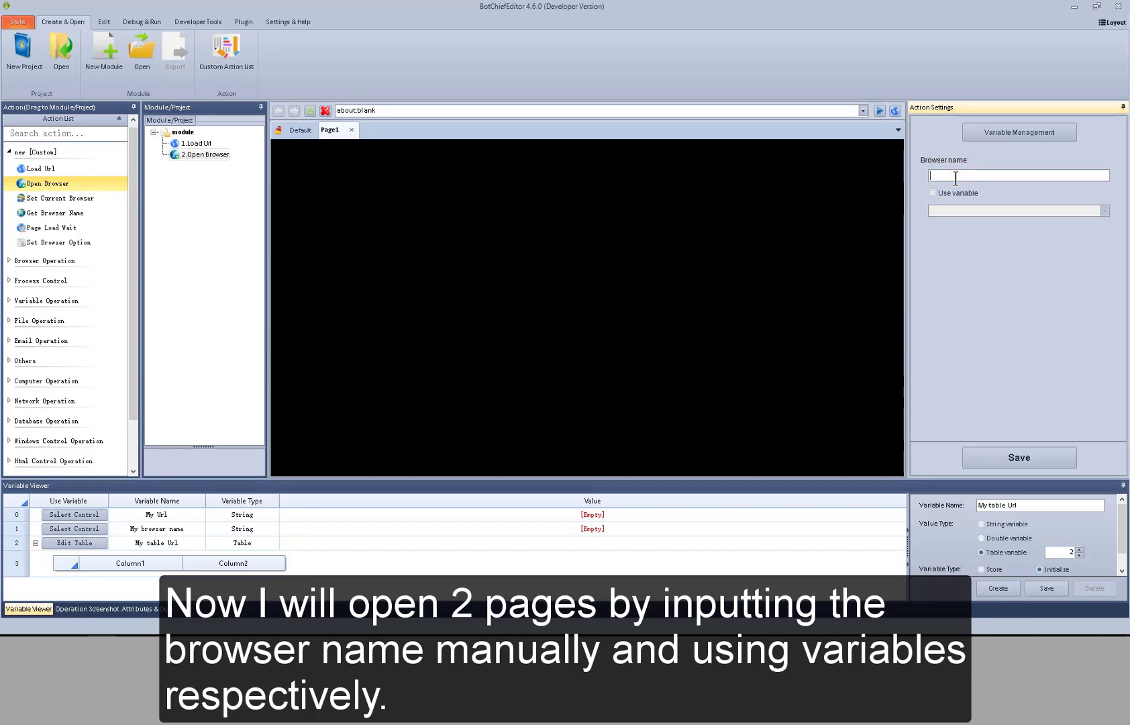
{"action": "type", "text": "new1"}
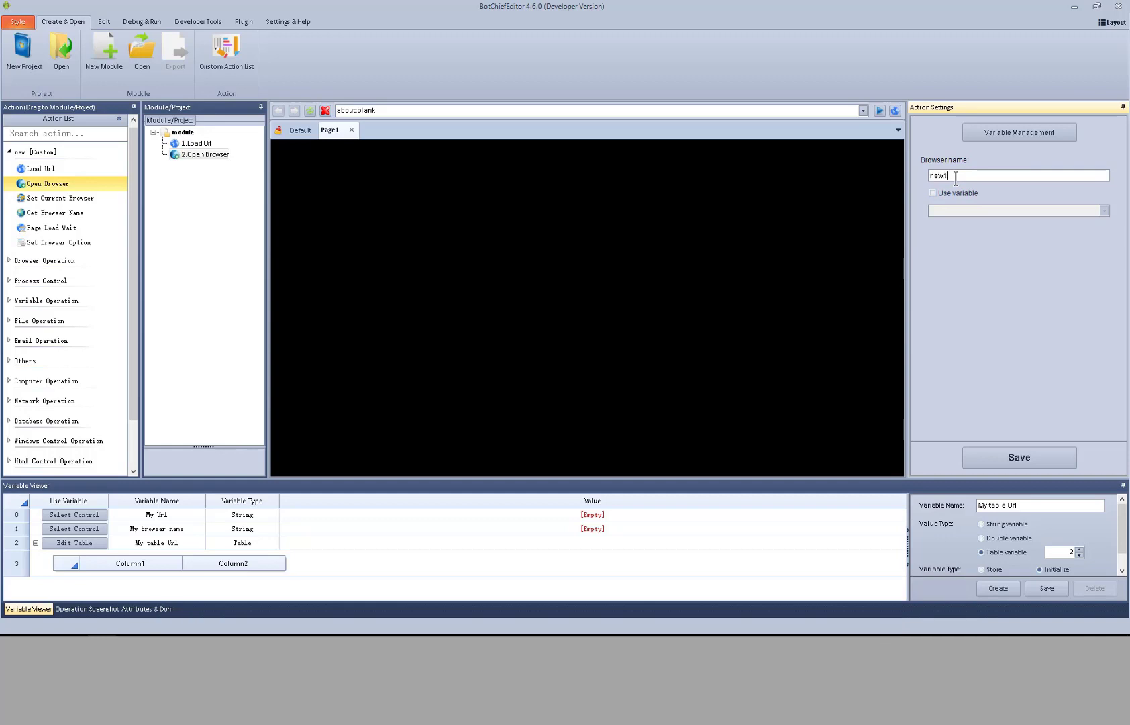
{"action": "left_click", "coordinate": [1040, 454]}
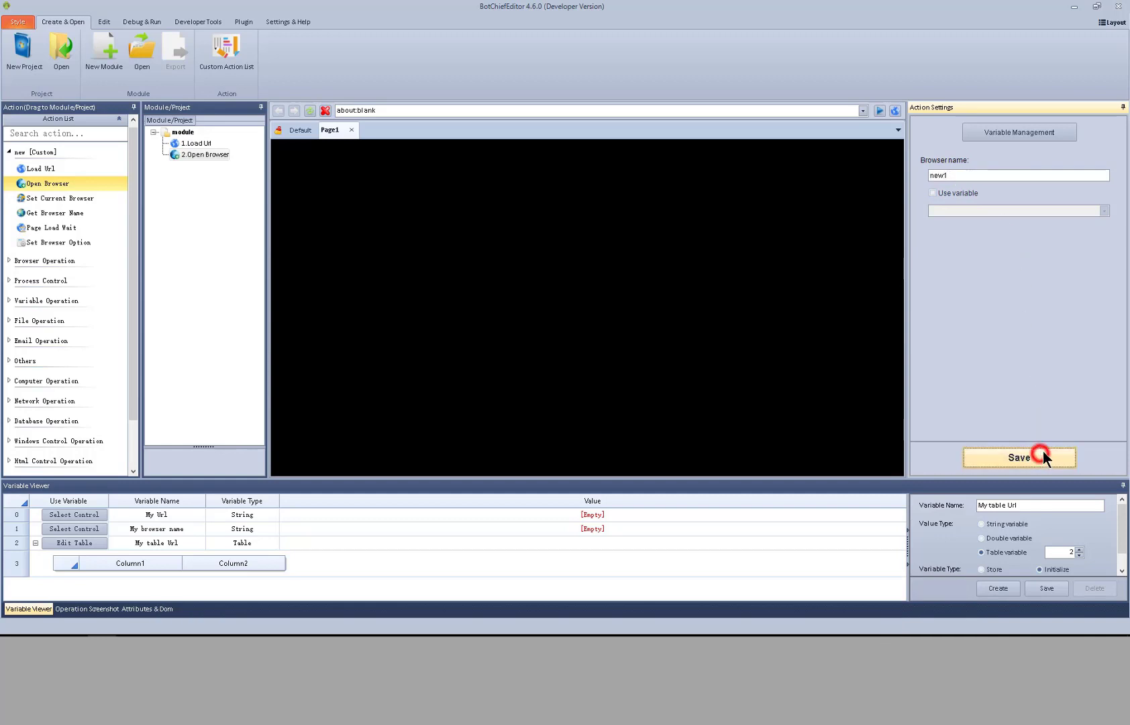
{"action": "right_click", "coordinate": [207, 154]}
{"action": "left_click", "coordinate": [211, 158]}
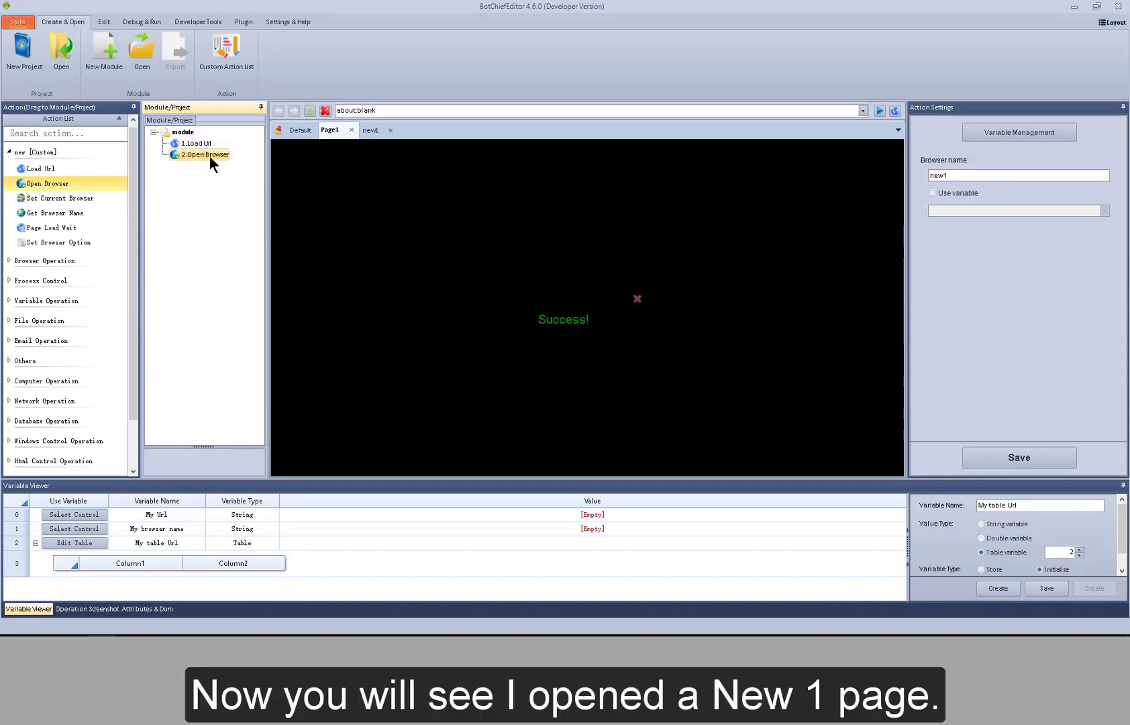
{"action": "left_click", "coordinate": [371, 134]}
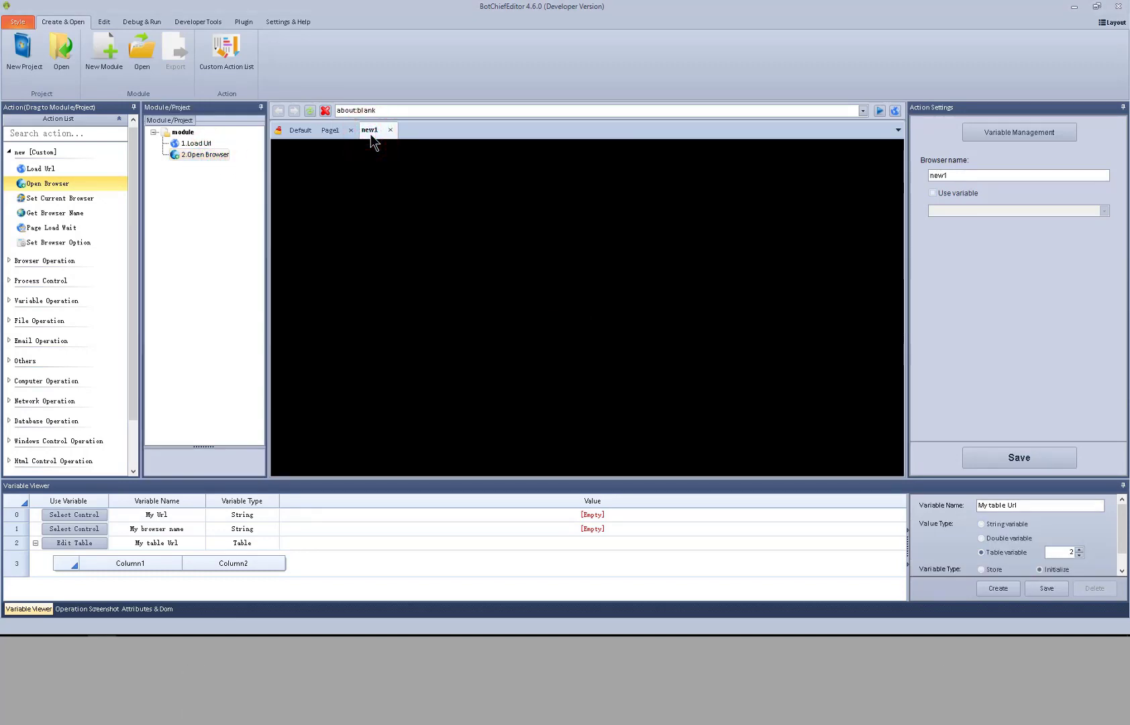
Step: Make the Open Browser action take its browser name from the My browser name variable
{"action": "left_click", "coordinate": [931, 192]}
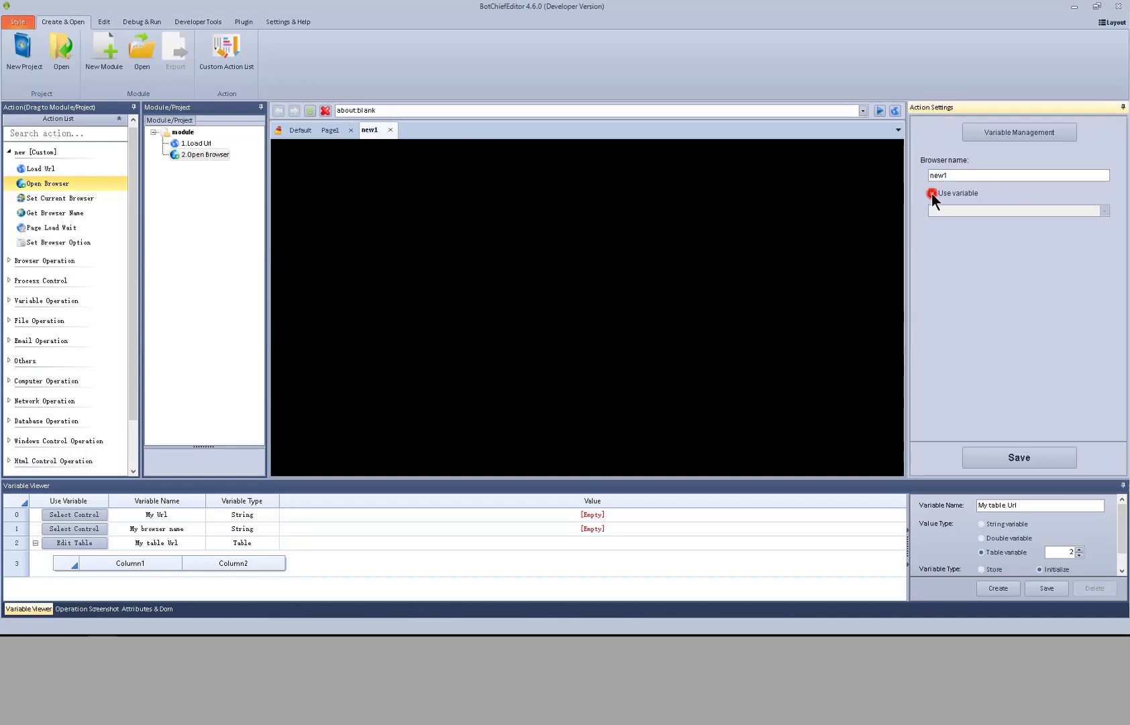
{"action": "left_click", "coordinate": [967, 209]}
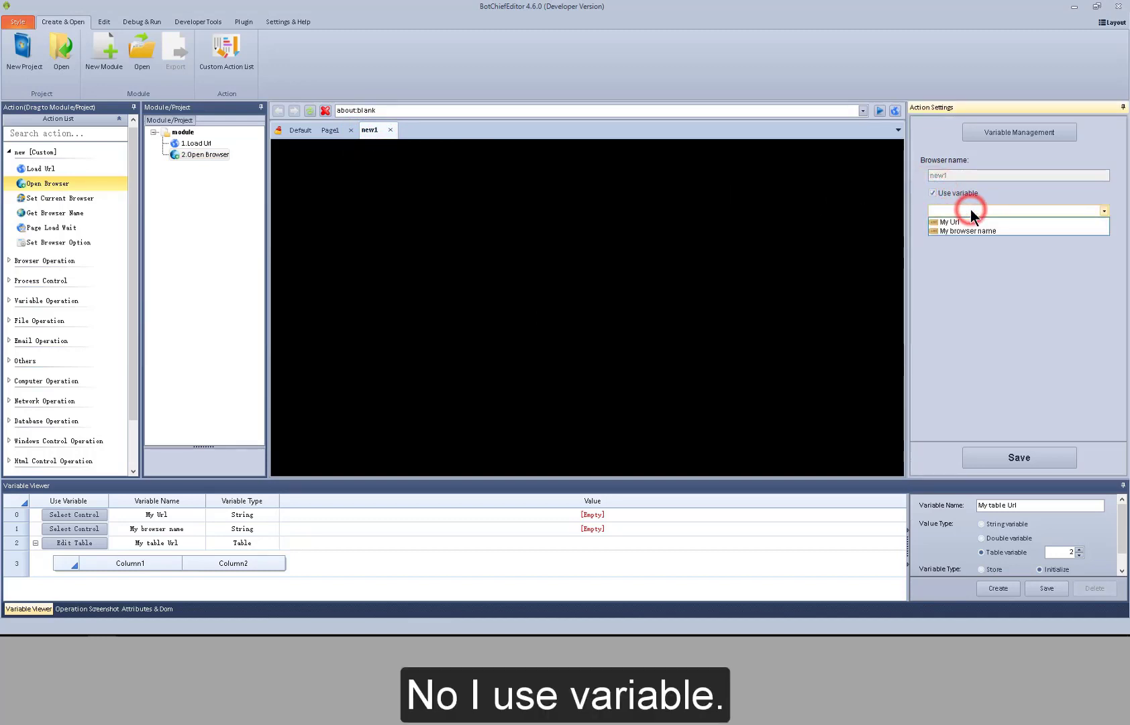
{"action": "left_click", "coordinate": [970, 230]}
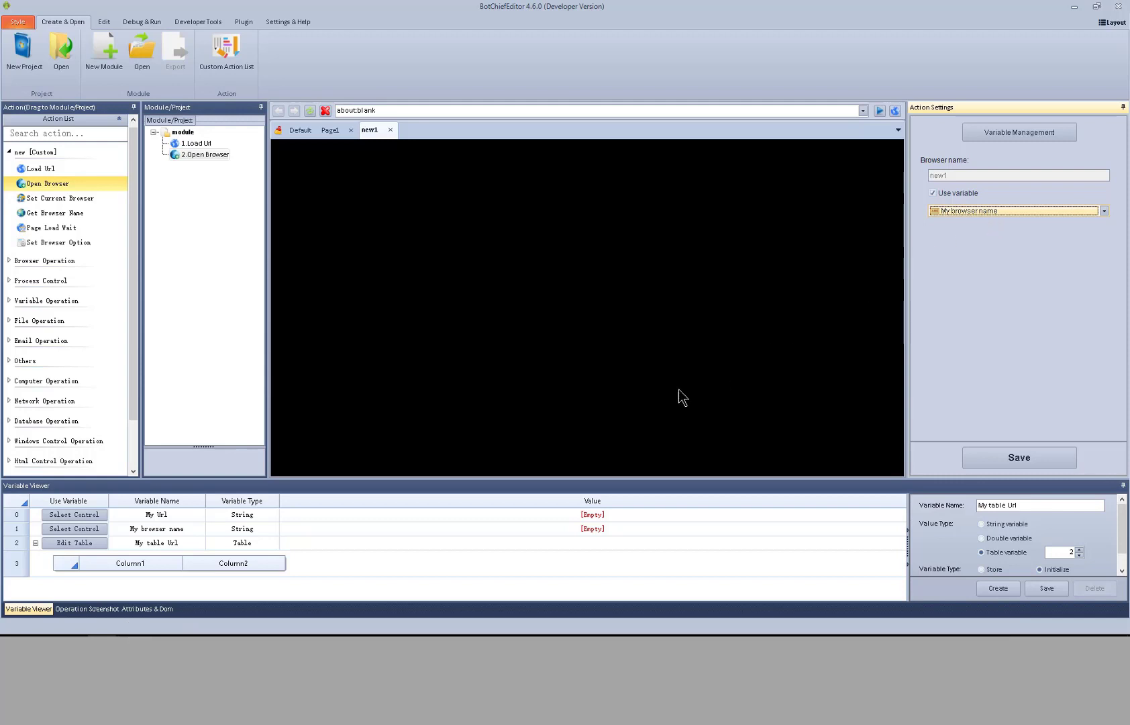
Step: Set the value of the My browser name variable to new2 in the Variable Viewer
{"action": "left_click", "coordinate": [430, 530]}
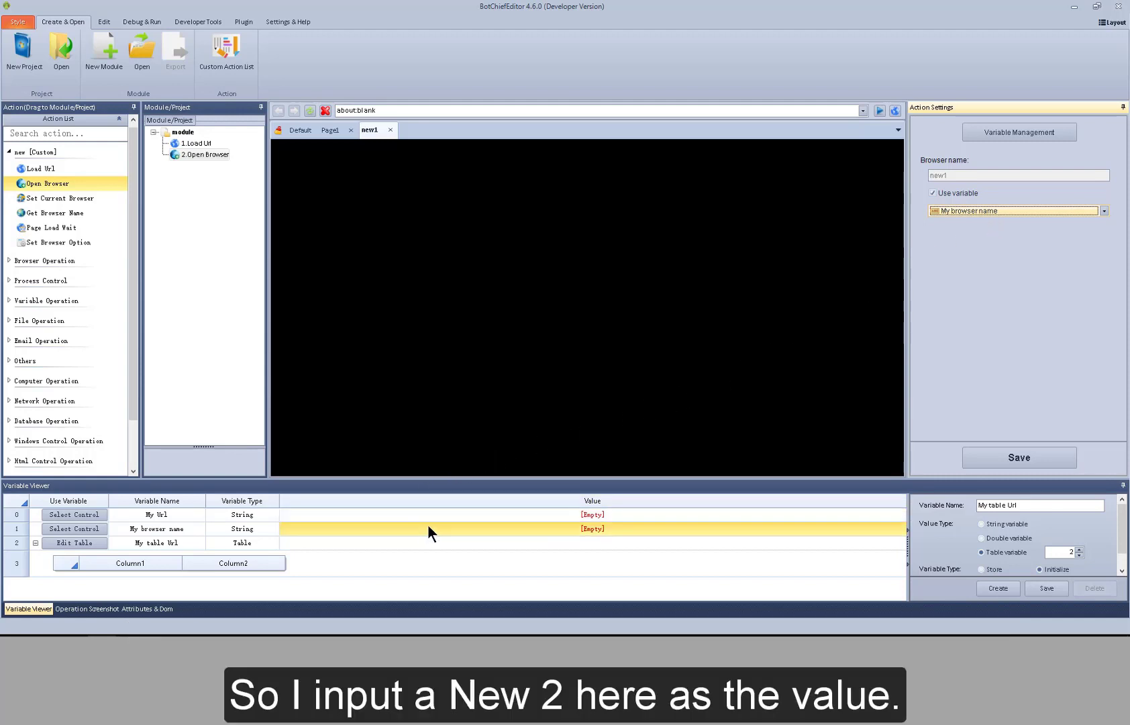
{"action": "left_click", "coordinate": [598, 527]}
{"action": "left_click", "coordinate": [598, 527]}
{"action": "type", "text": "ne"}
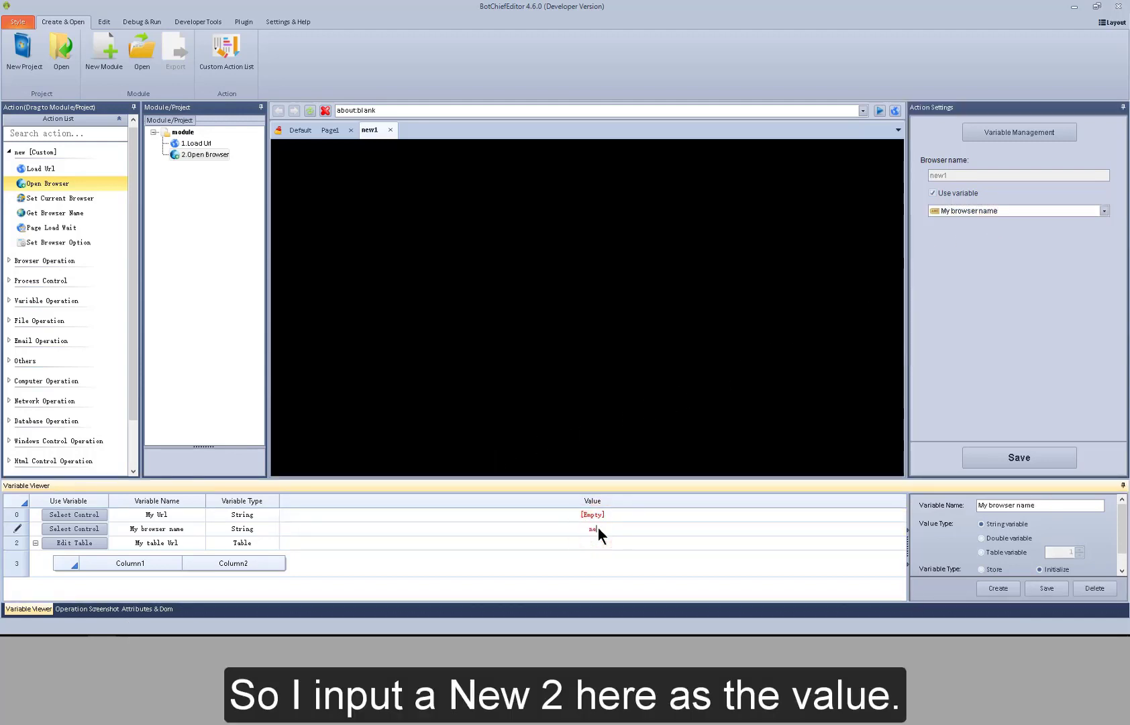
{"action": "type", "text": "w2"}
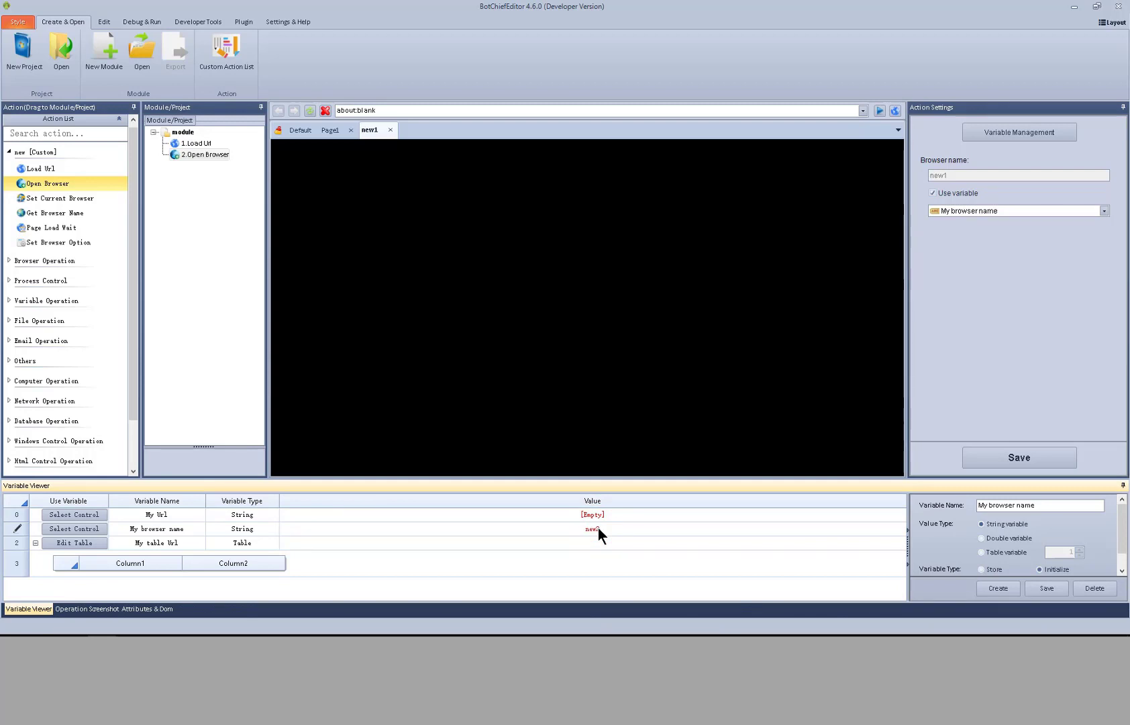
{"action": "key", "text": "Return"}
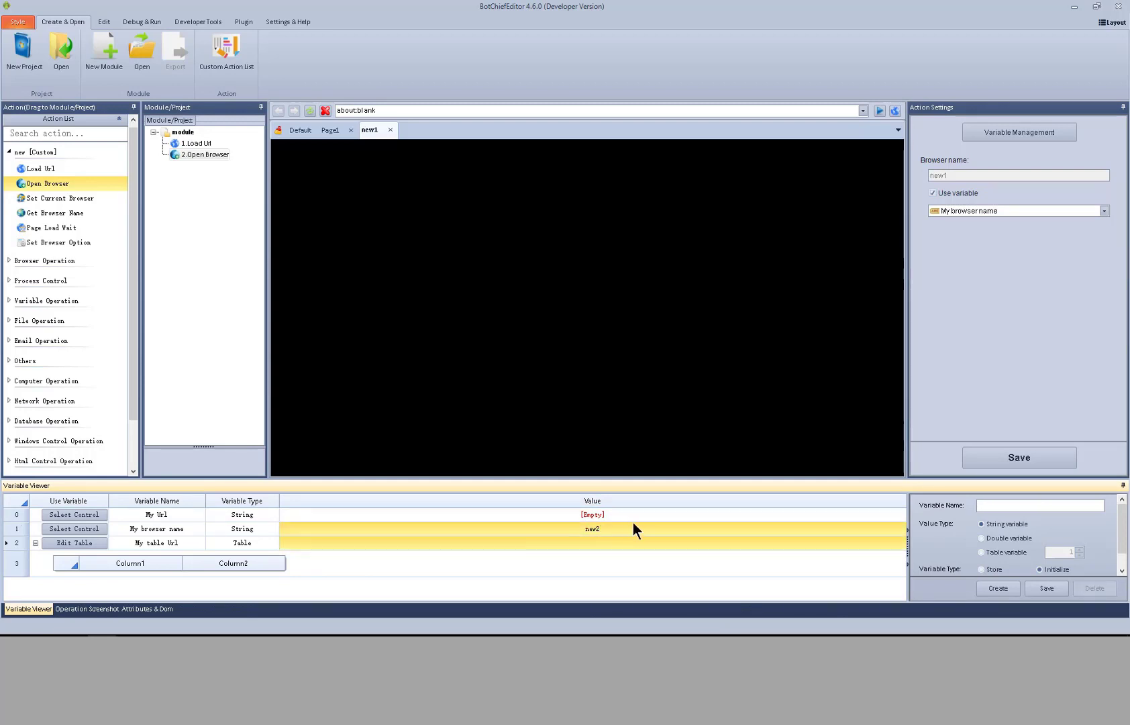
Step: Save and test-run the variable-based Open Browser action, and switch to the new2 page
{"action": "left_click", "coordinate": [1006, 461]}
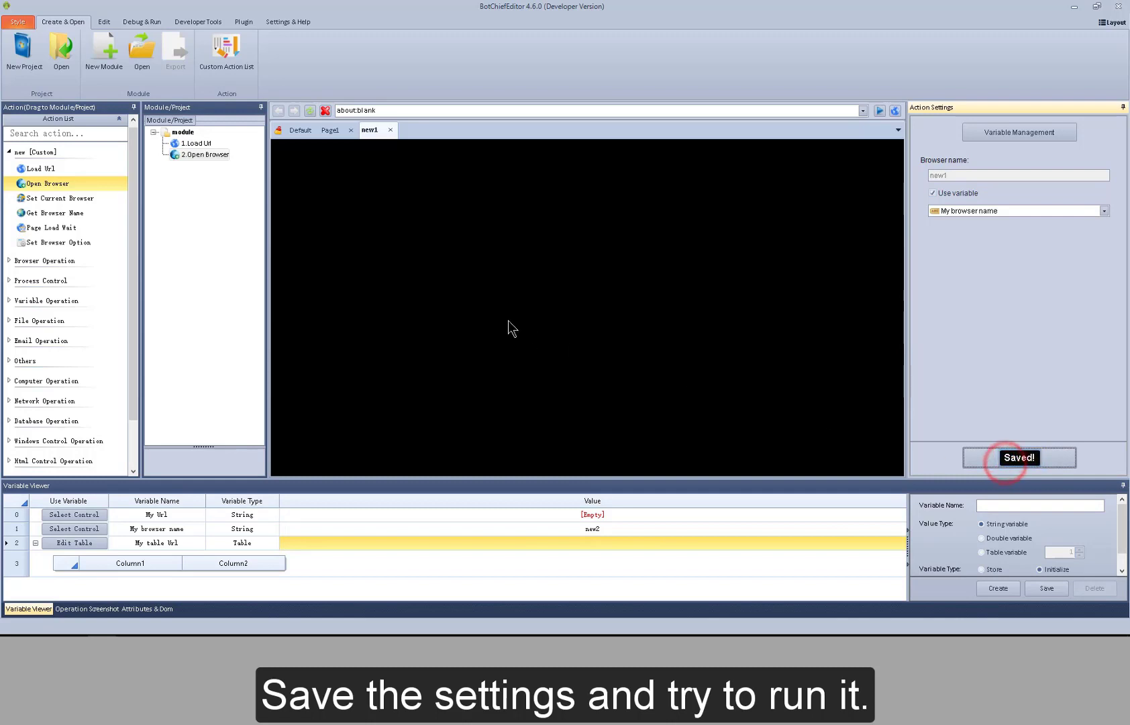
{"action": "right_click", "coordinate": [208, 152]}
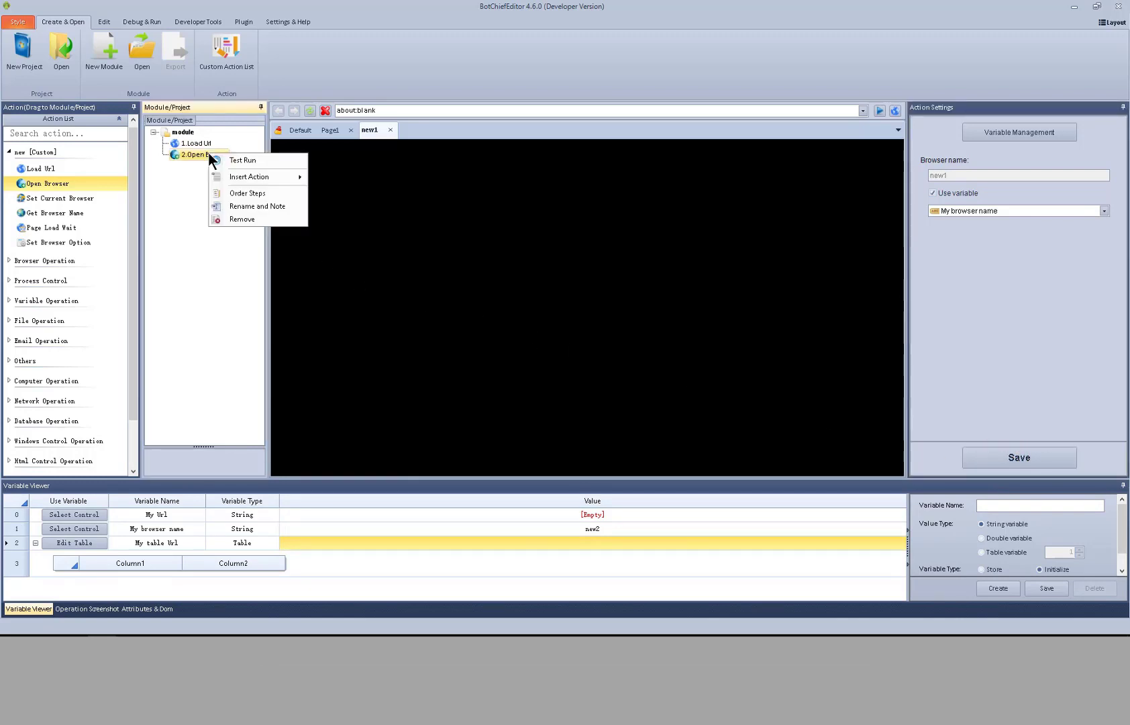
{"action": "left_click", "coordinate": [221, 159]}
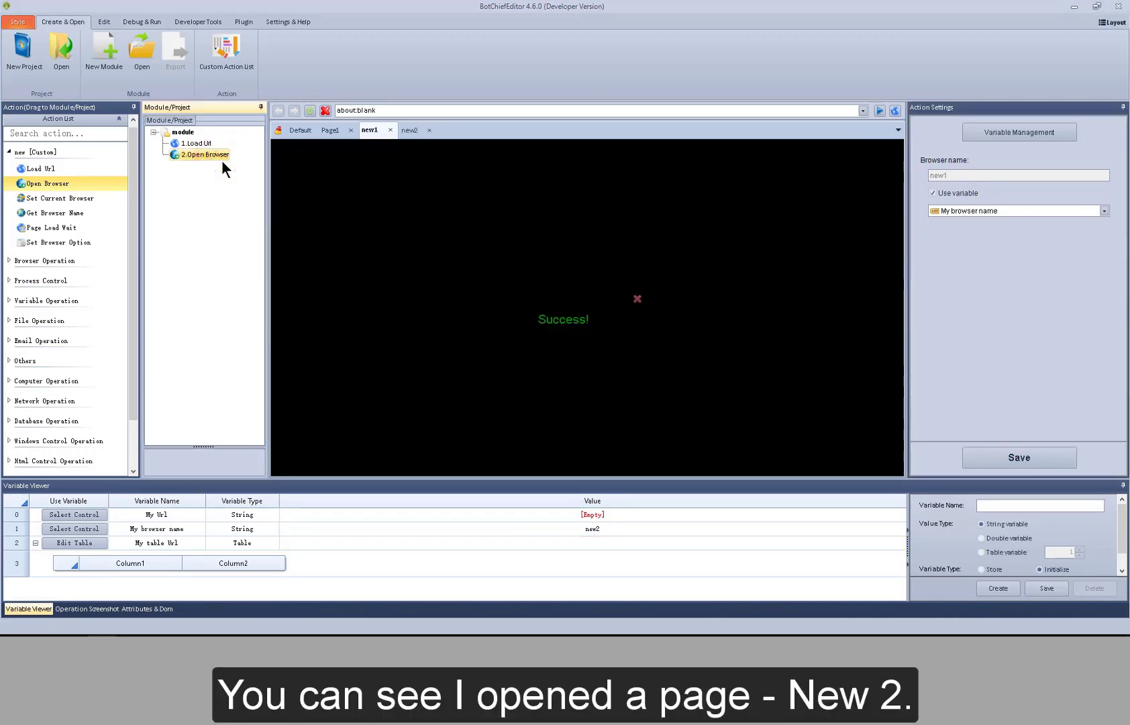
{"action": "left_click", "coordinate": [411, 131]}
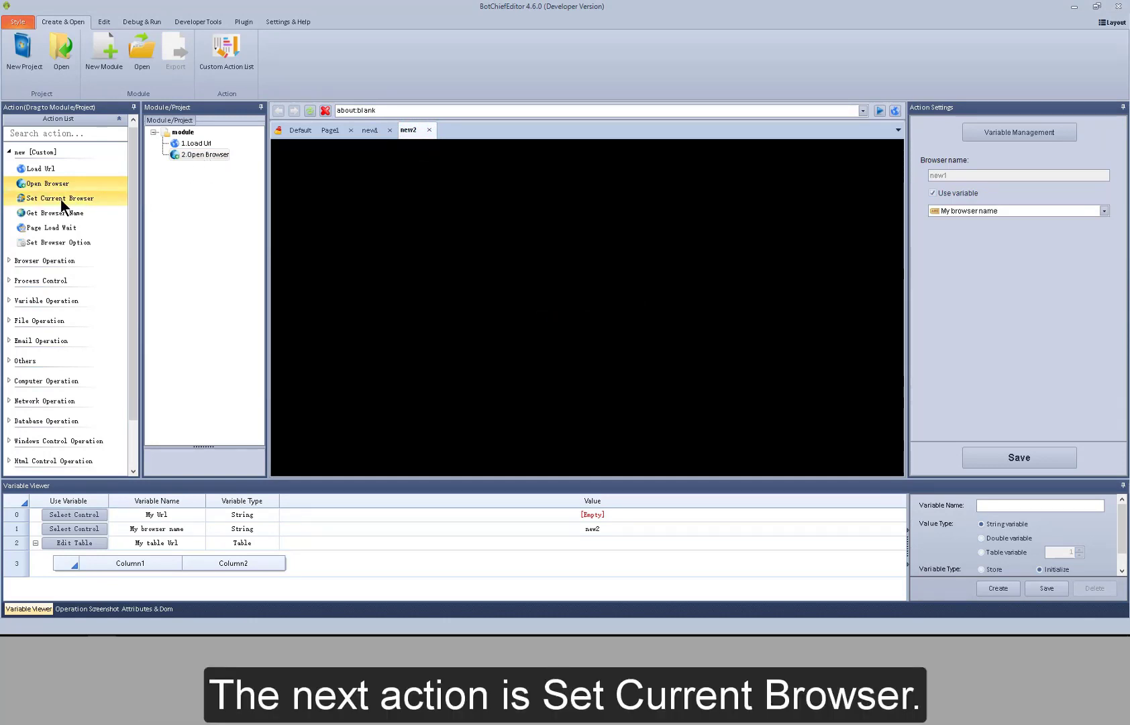
Step: Add a Set Current Browser action after Open Browser, refresh its browser list and choose Page1 as the browser name
{"action": "left_click_drag", "start_coordinate": [60, 199], "coordinate": [194, 180]}
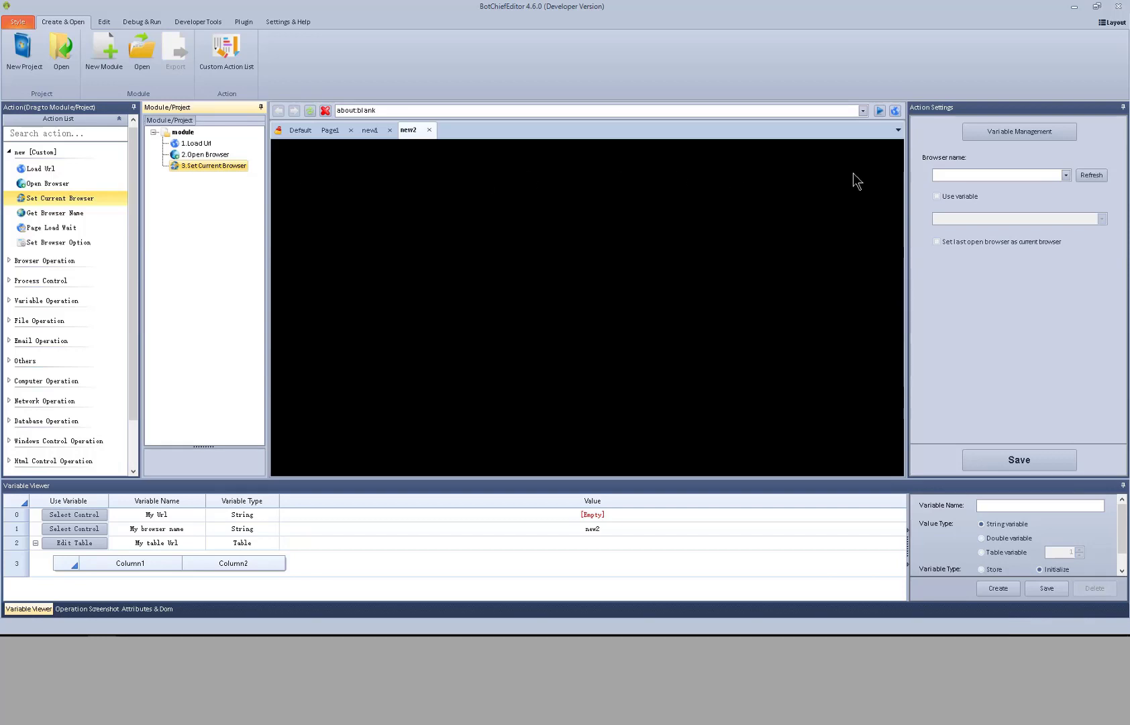
{"action": "left_click", "coordinate": [1097, 174]}
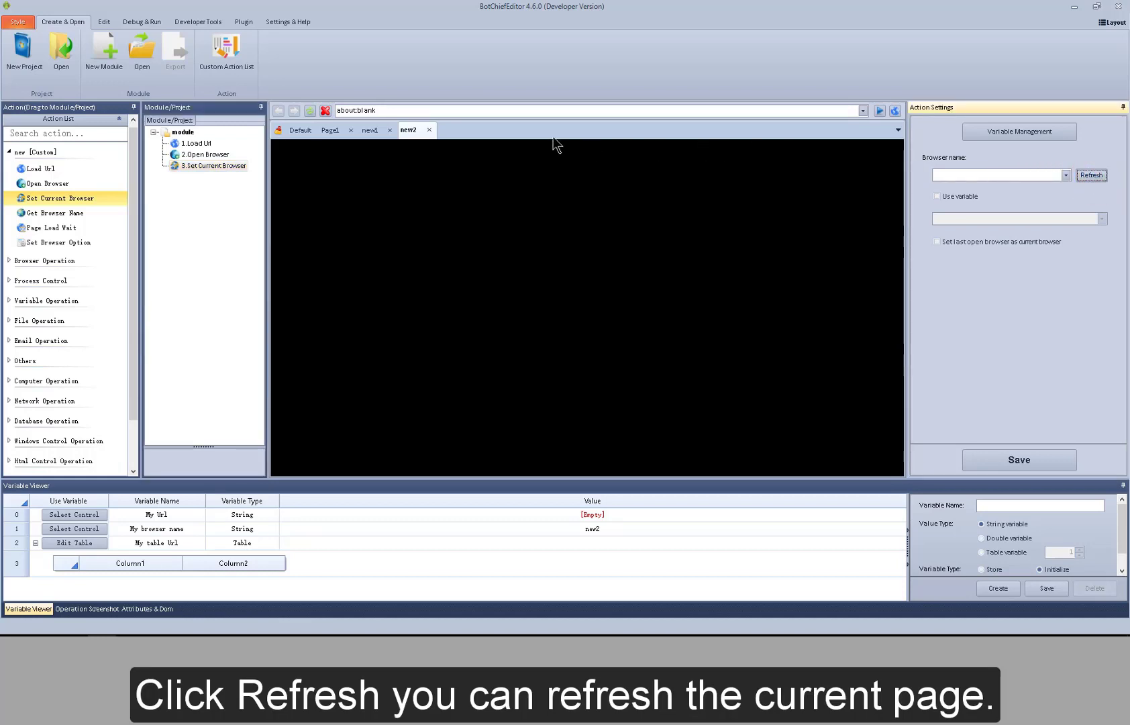
{"action": "left_click", "coordinate": [1066, 176]}
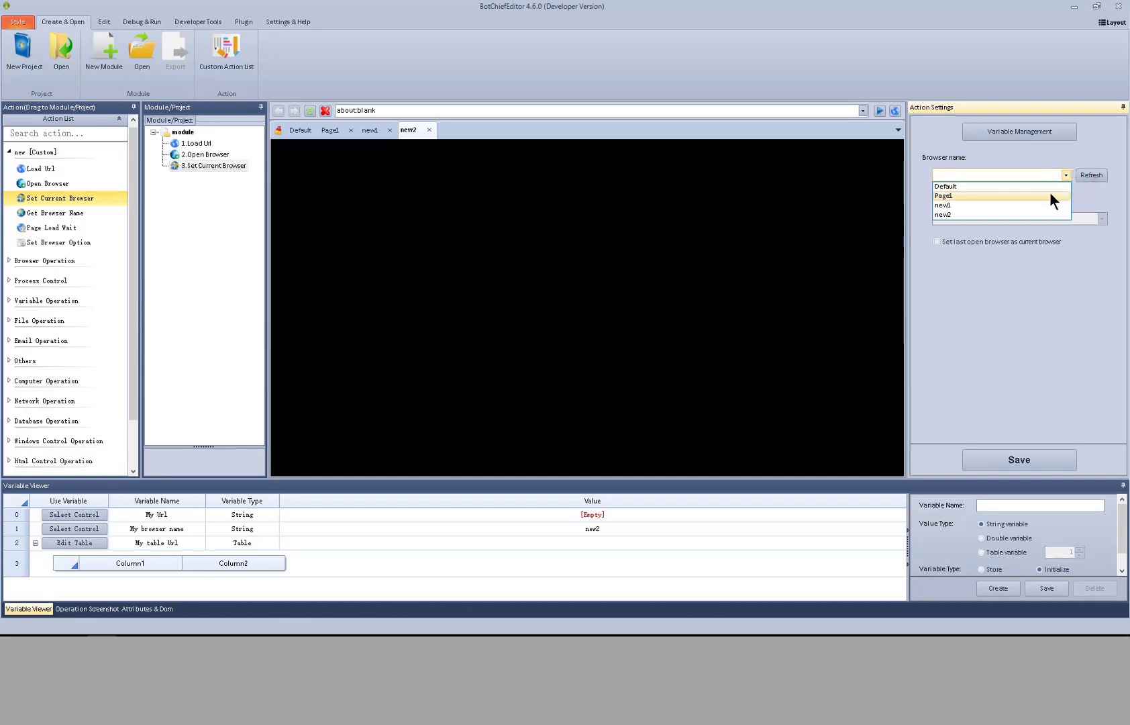
{"action": "left_click", "coordinate": [1050, 194]}
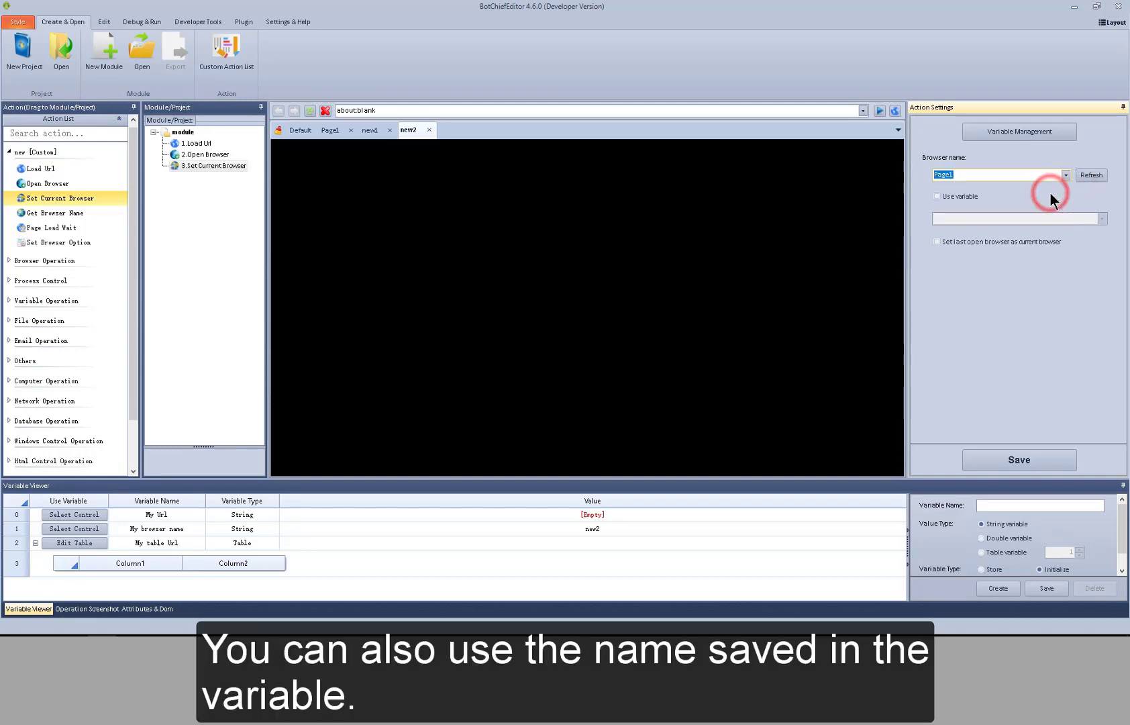
{"action": "left_click", "coordinate": [973, 197]}
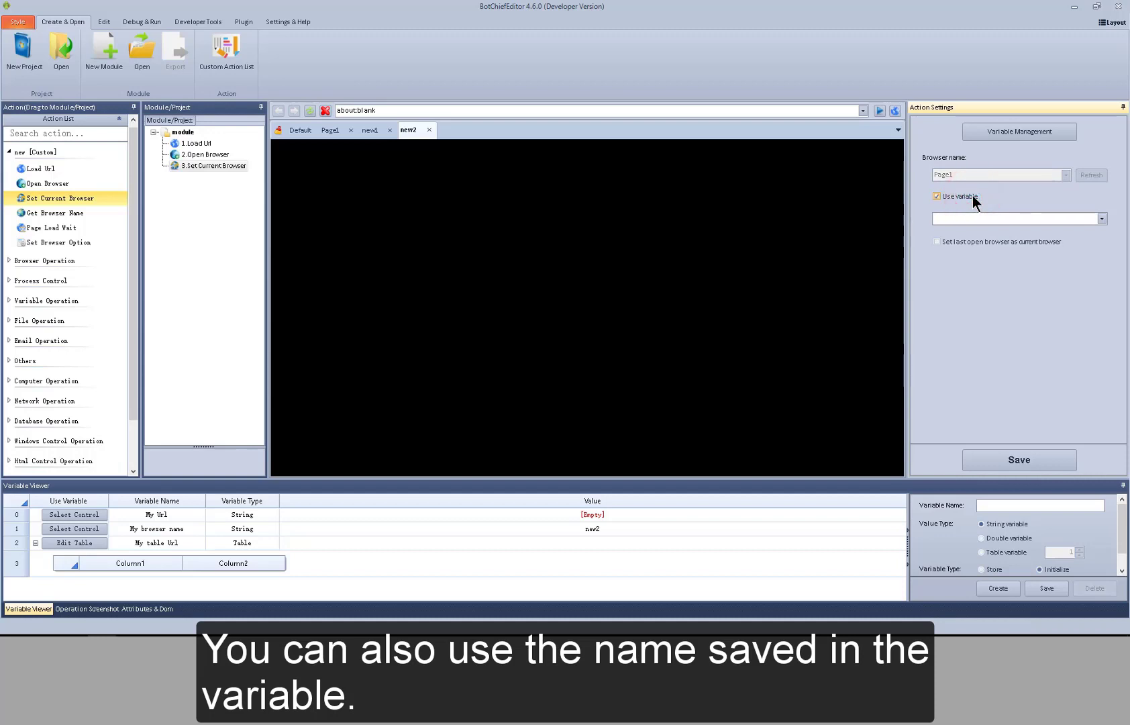
{"action": "left_click", "coordinate": [974, 197]}
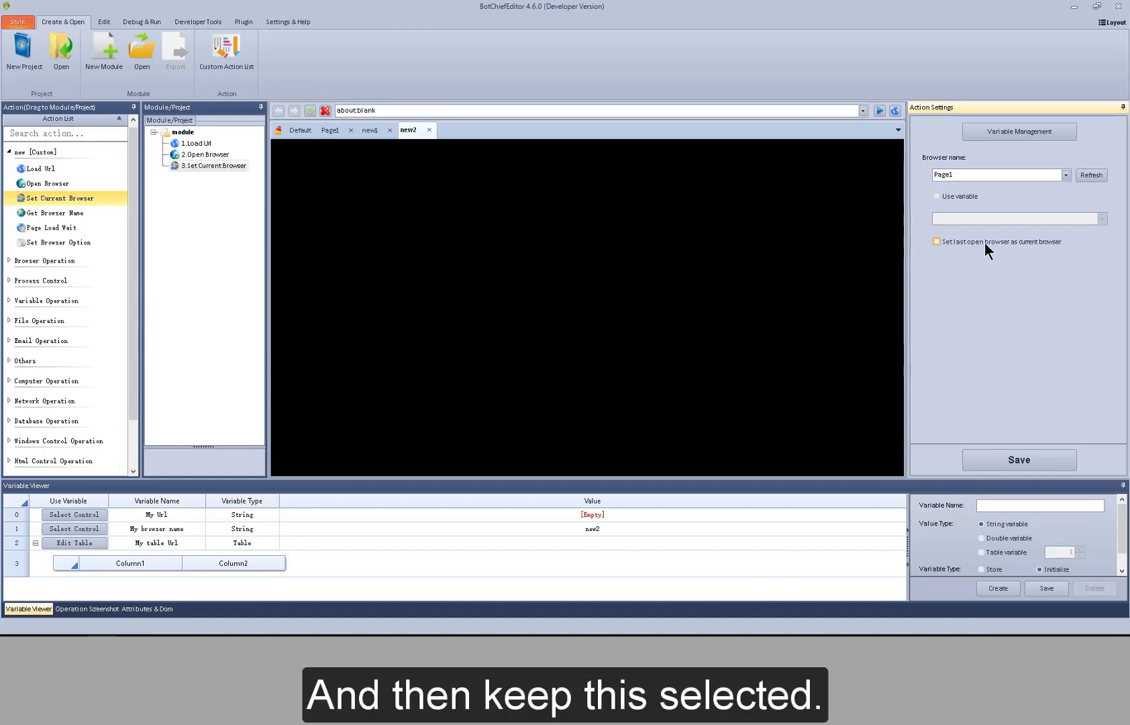
{"action": "left_click", "coordinate": [984, 241]}
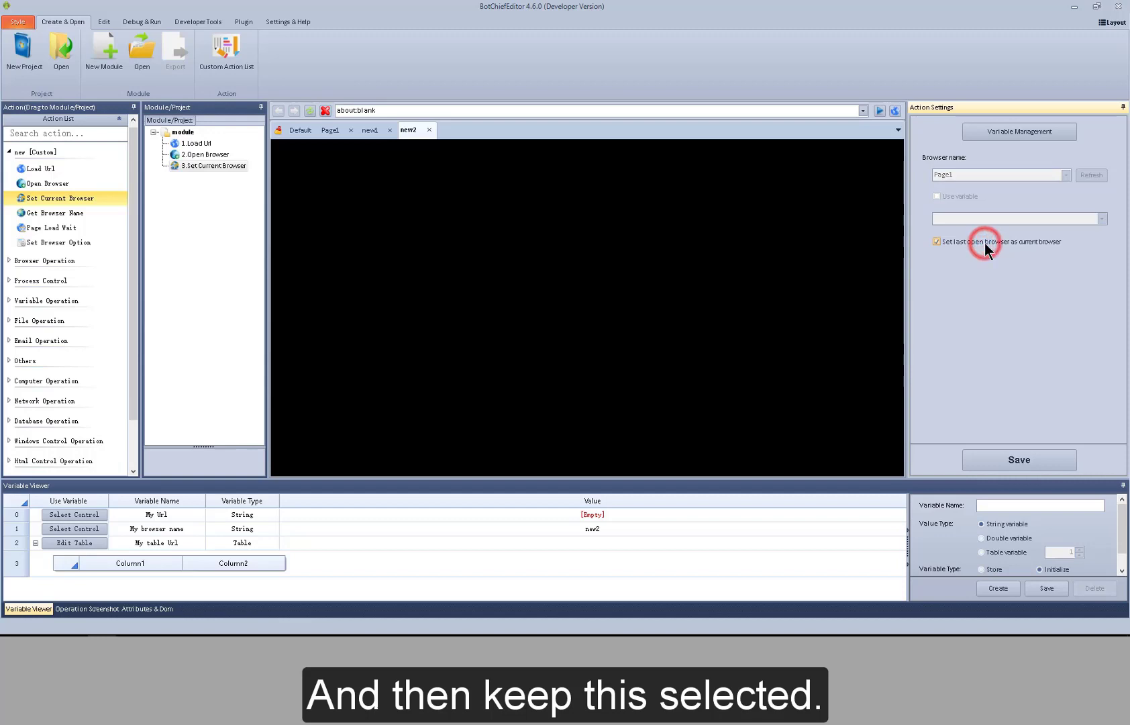
{"action": "left_click", "coordinate": [985, 242]}
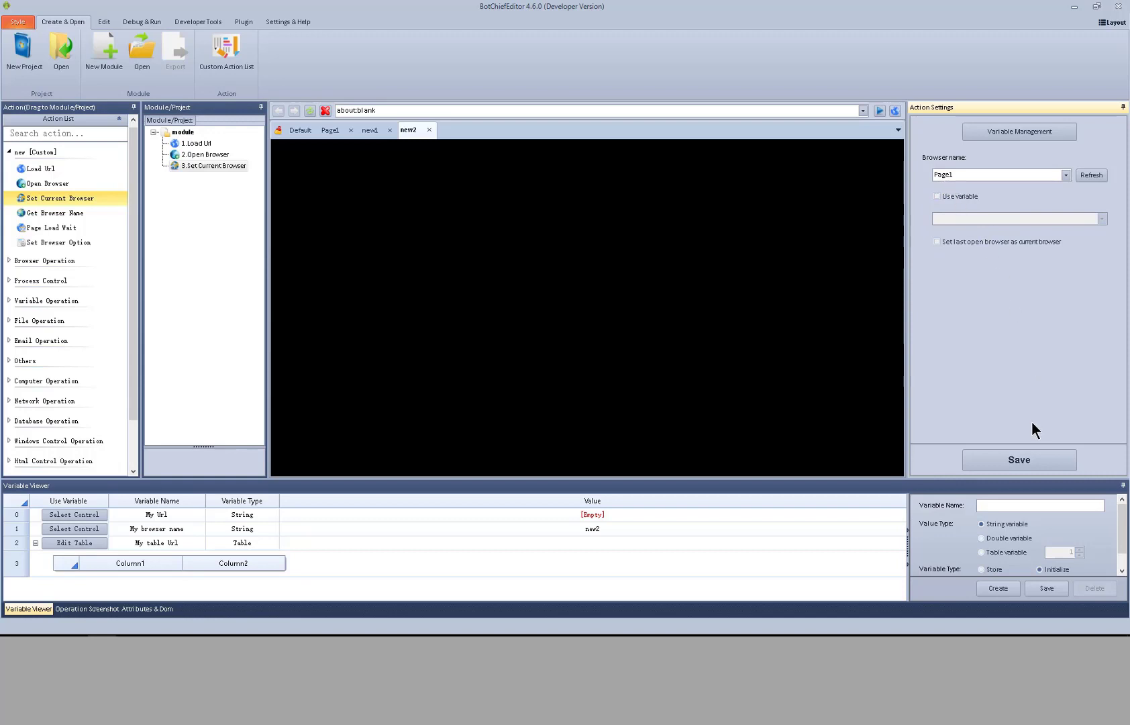
Step: Save the Set Current Browser action with Page1 as the browser name and test-run it
{"action": "left_click", "coordinate": [1032, 458]}
{"action": "right_click", "coordinate": [218, 168]}
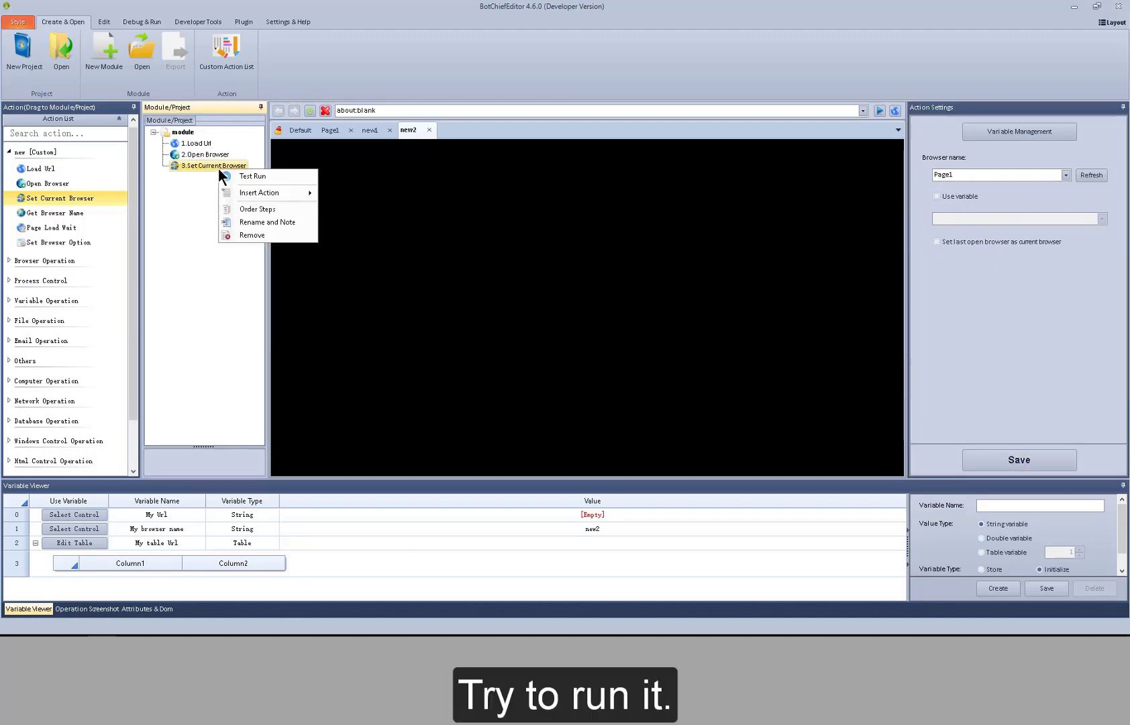
{"action": "left_click", "coordinate": [252, 176]}
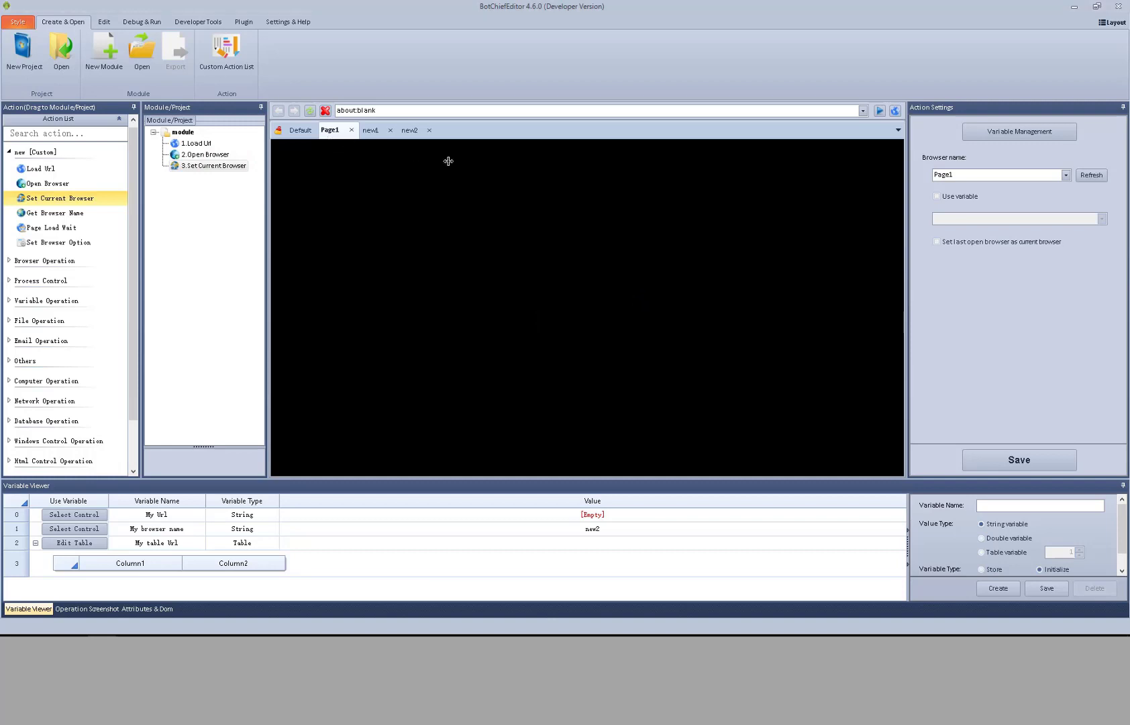
Step: Change the Set Current Browser action's browser name to Default, save it and test-run it
{"action": "left_click", "coordinate": [1061, 175]}
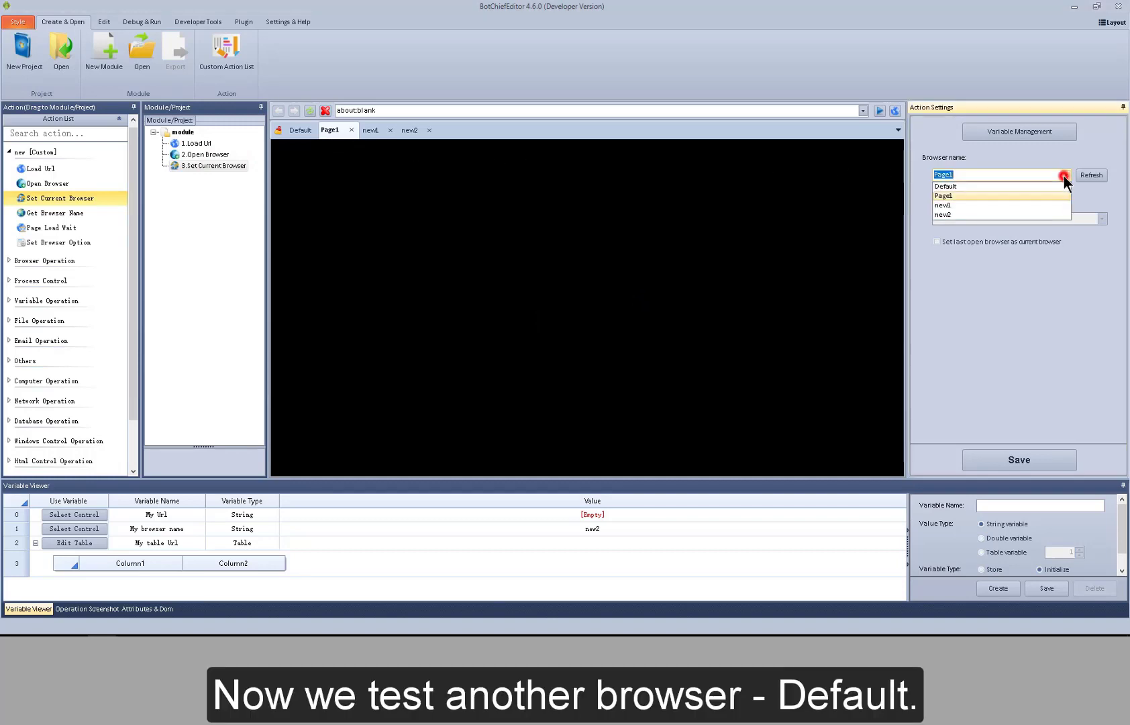
{"action": "left_click", "coordinate": [1037, 185]}
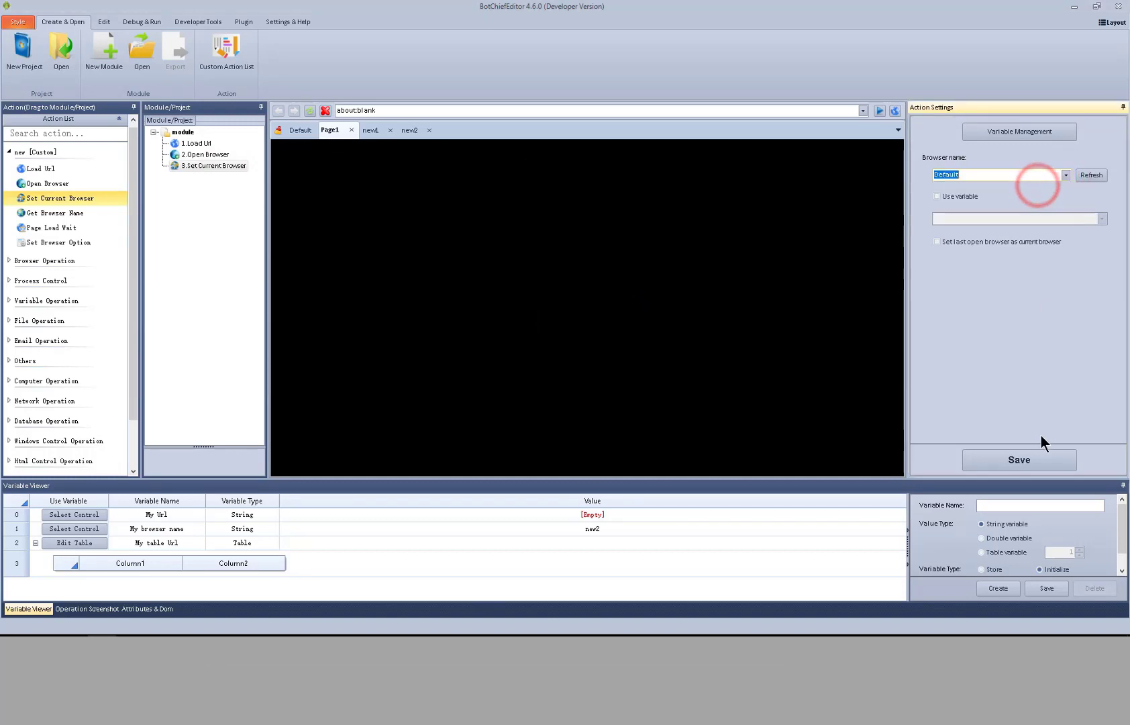
{"action": "left_click", "coordinate": [1035, 455]}
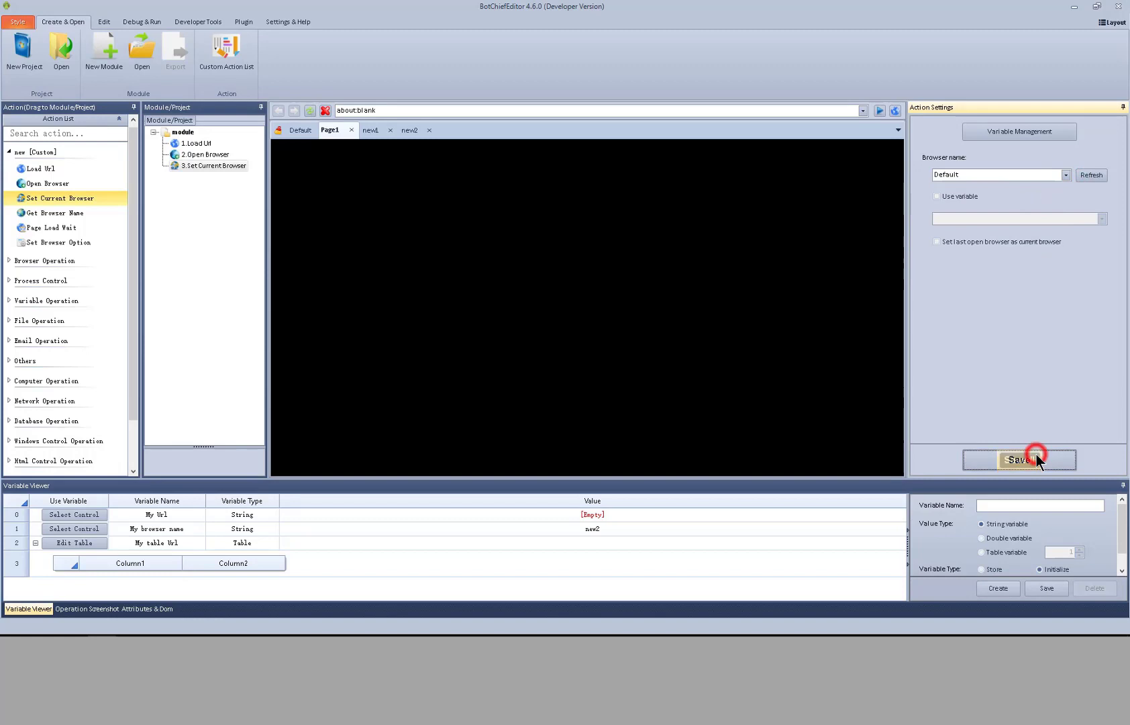
{"action": "right_click", "coordinate": [225, 166]}
{"action": "left_click", "coordinate": [230, 174]}
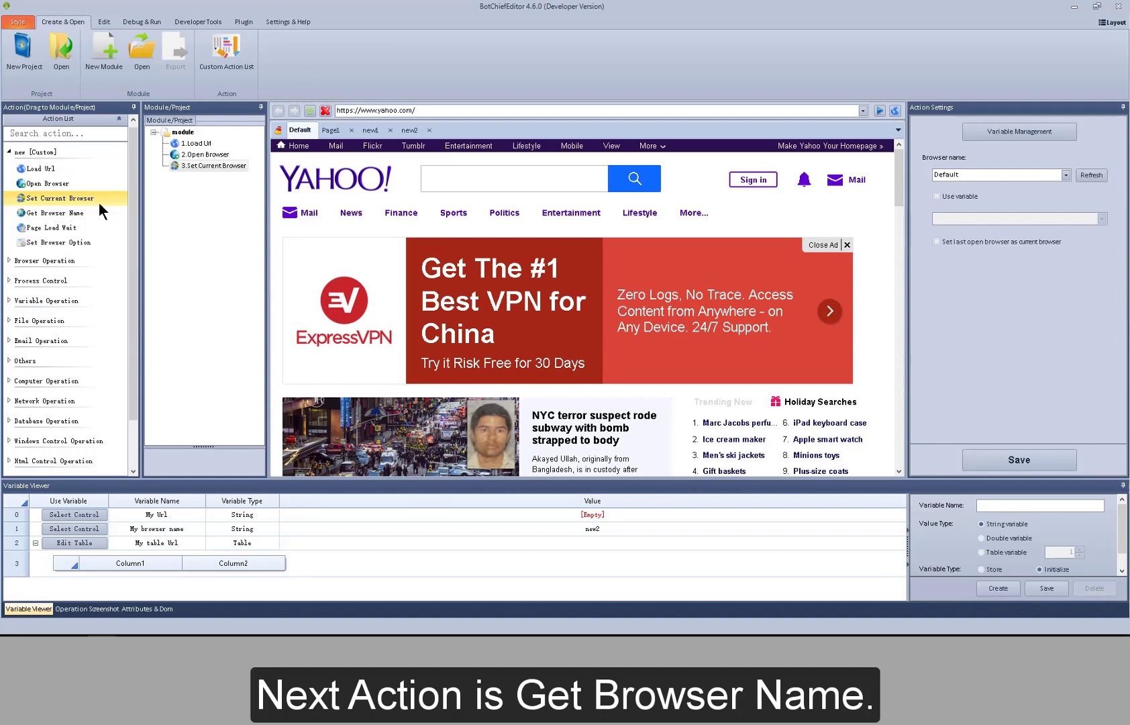
Step: Add a Get Browser Name action that stores the current browser's name in the My browser name variable, then save and test-run it
{"action": "left_click_drag", "start_coordinate": [60, 213], "coordinate": [191, 195]}
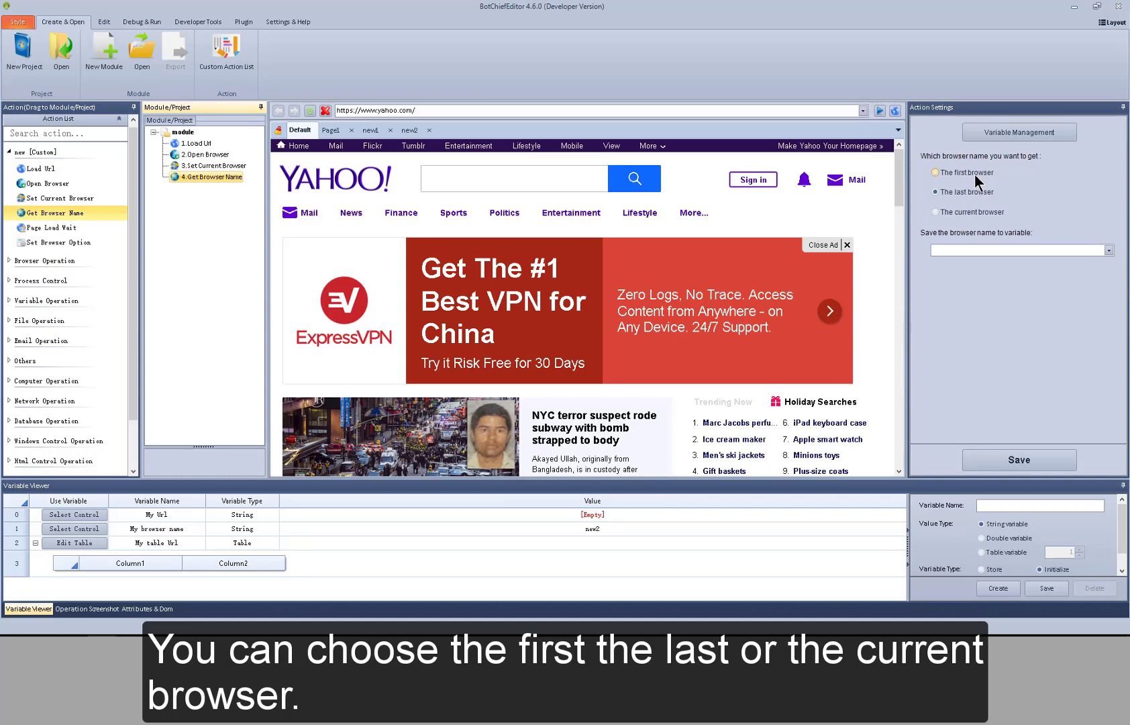
{"action": "left_click", "coordinate": [990, 213]}
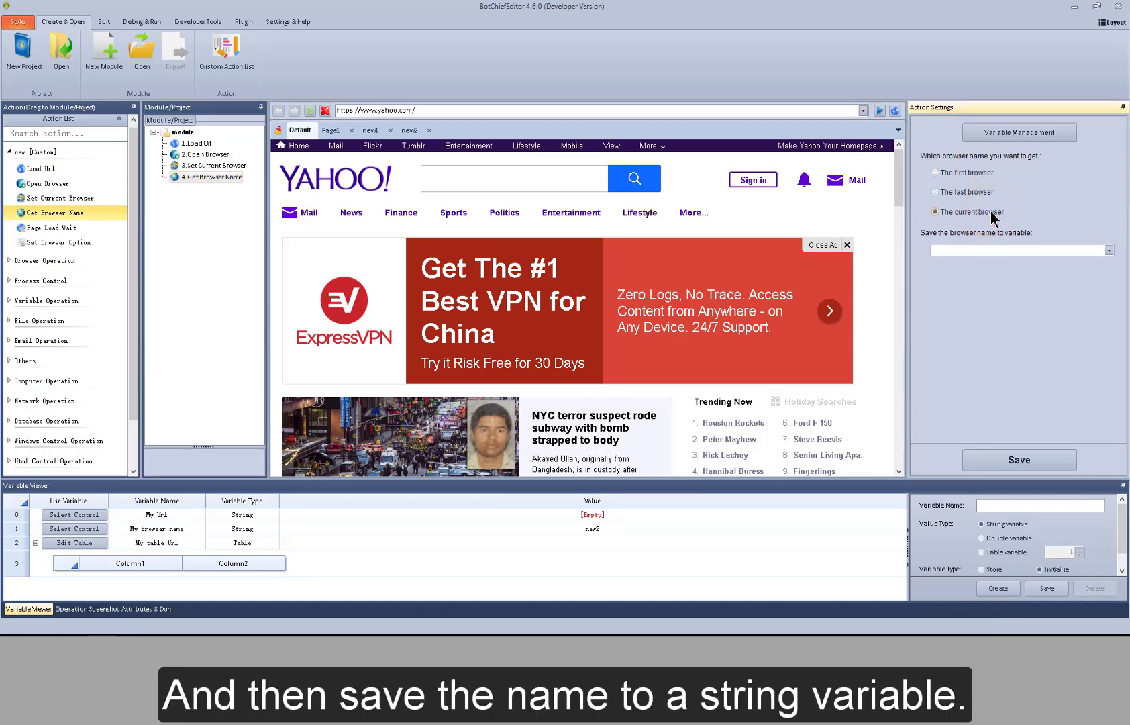
{"action": "left_click", "coordinate": [1039, 247]}
{"action": "left_click", "coordinate": [1029, 268]}
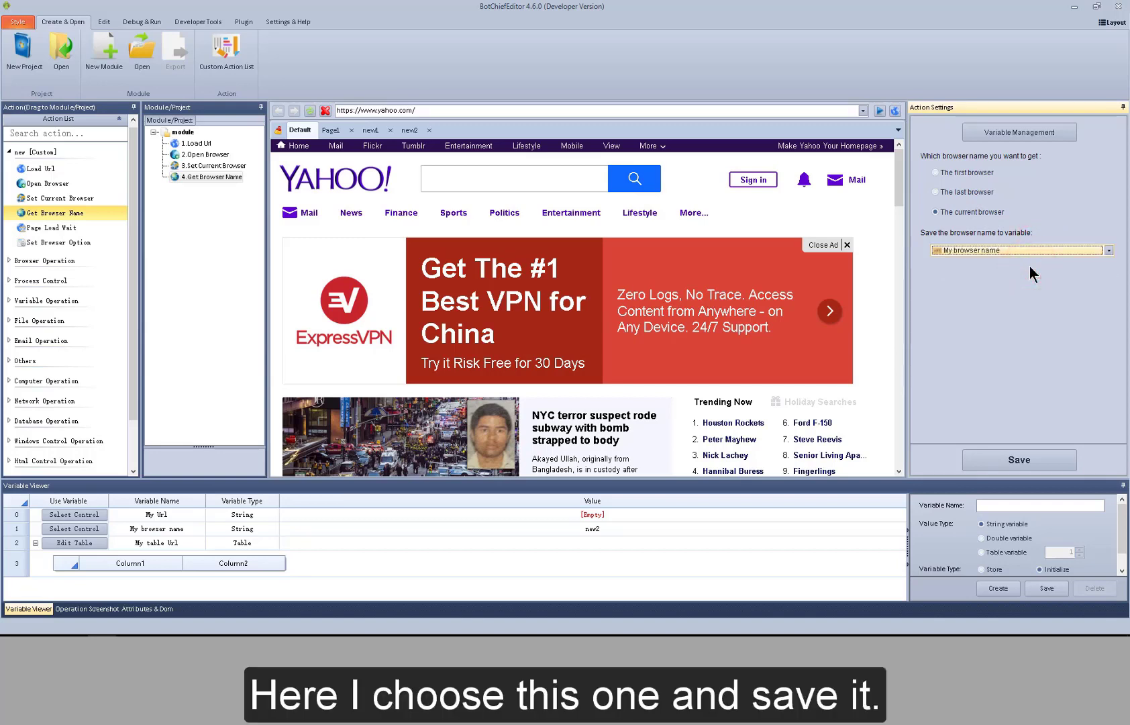
{"action": "left_click", "coordinate": [1036, 456]}
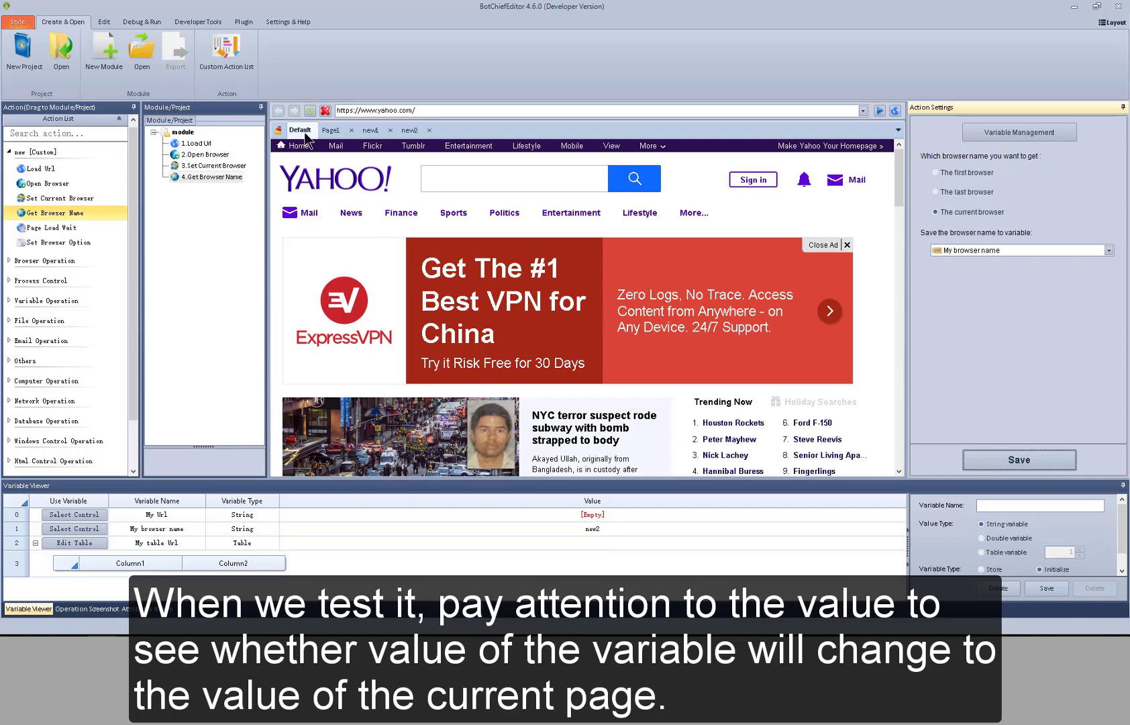
{"action": "right_click", "coordinate": [225, 176]}
{"action": "left_click", "coordinate": [246, 181]}
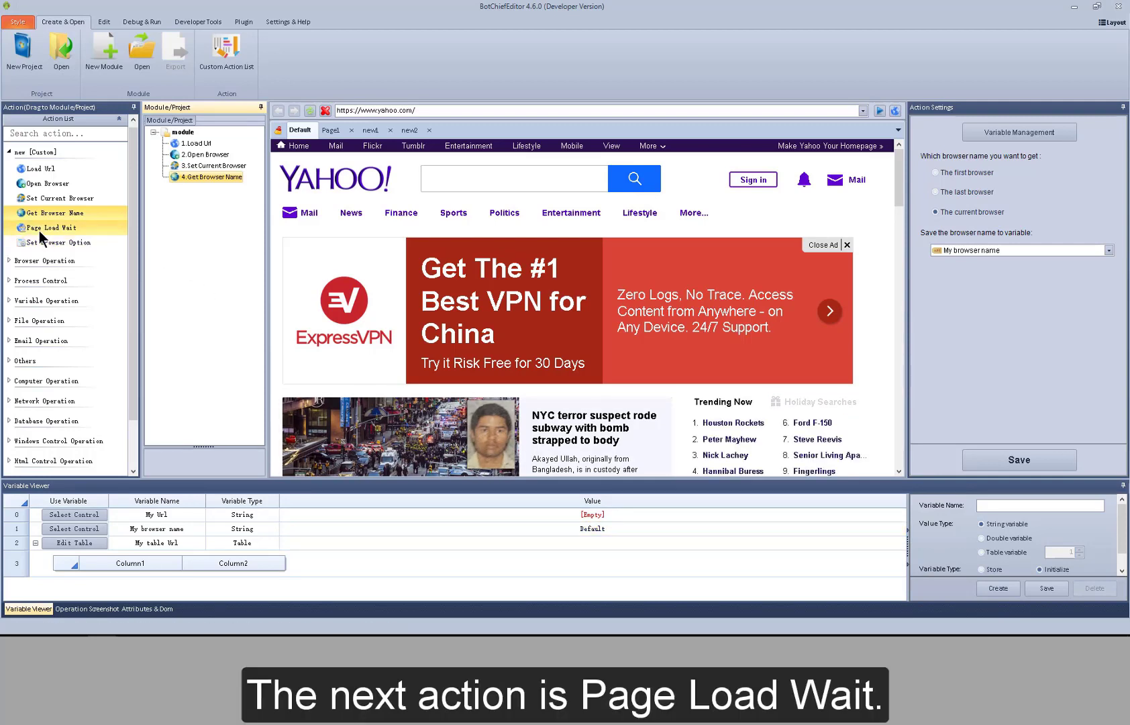
Step: Add a Page Load Wait action after Get Browser Name and insert a second Find Page Control under it
{"action": "left_click_drag", "start_coordinate": [39, 230], "coordinate": [199, 194]}
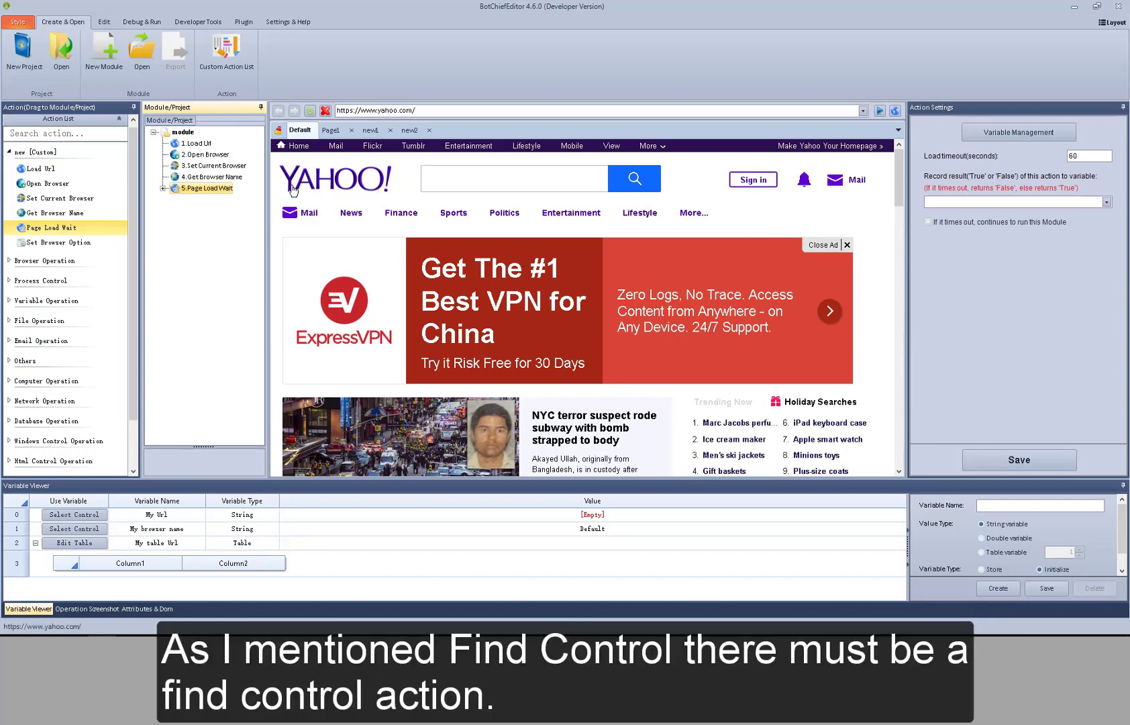
{"action": "left_click", "coordinate": [163, 188]}
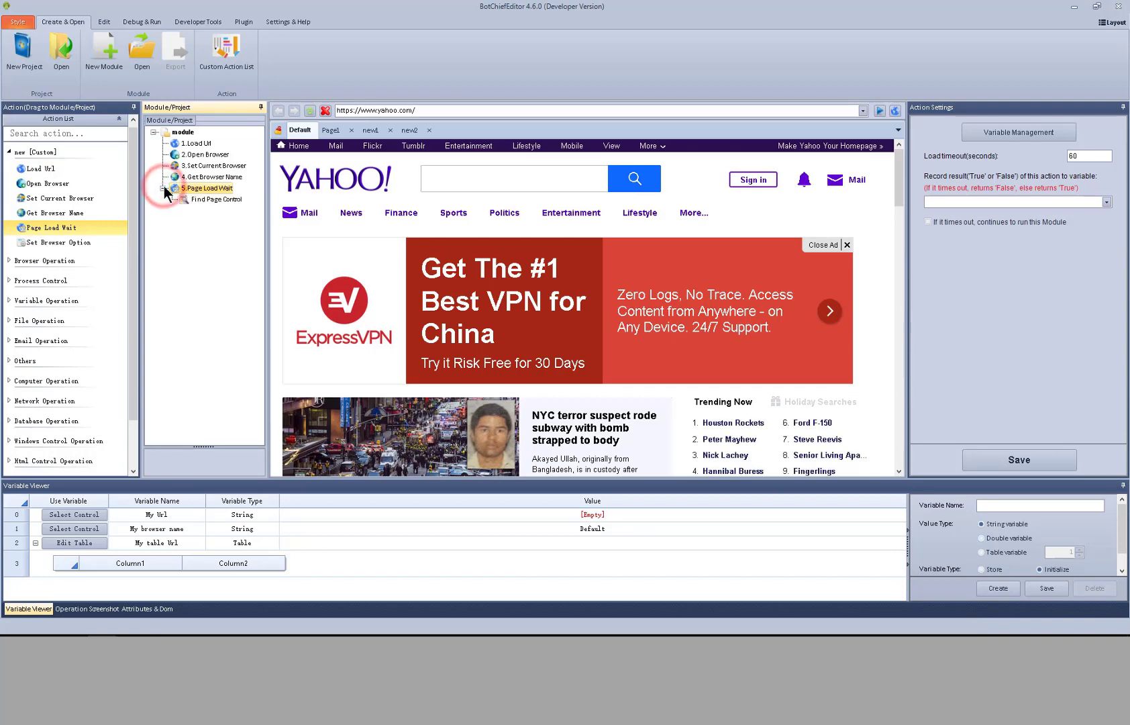
{"action": "left_click", "coordinate": [222, 203]}
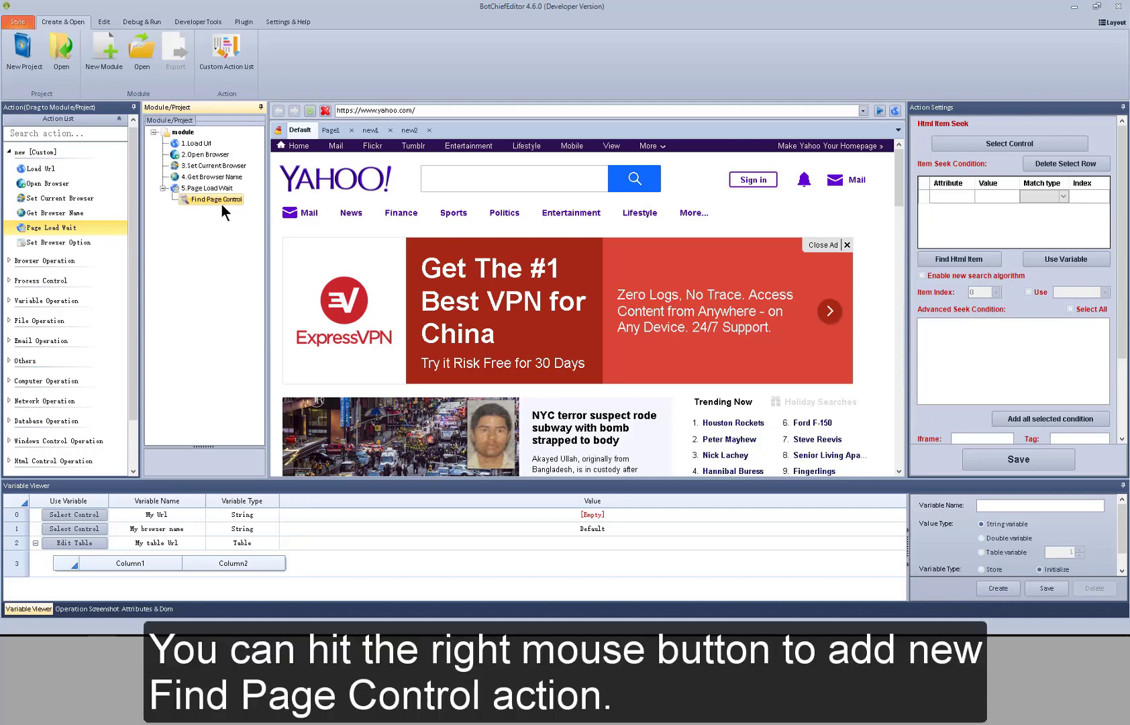
{"action": "right_click", "coordinate": [214, 200]}
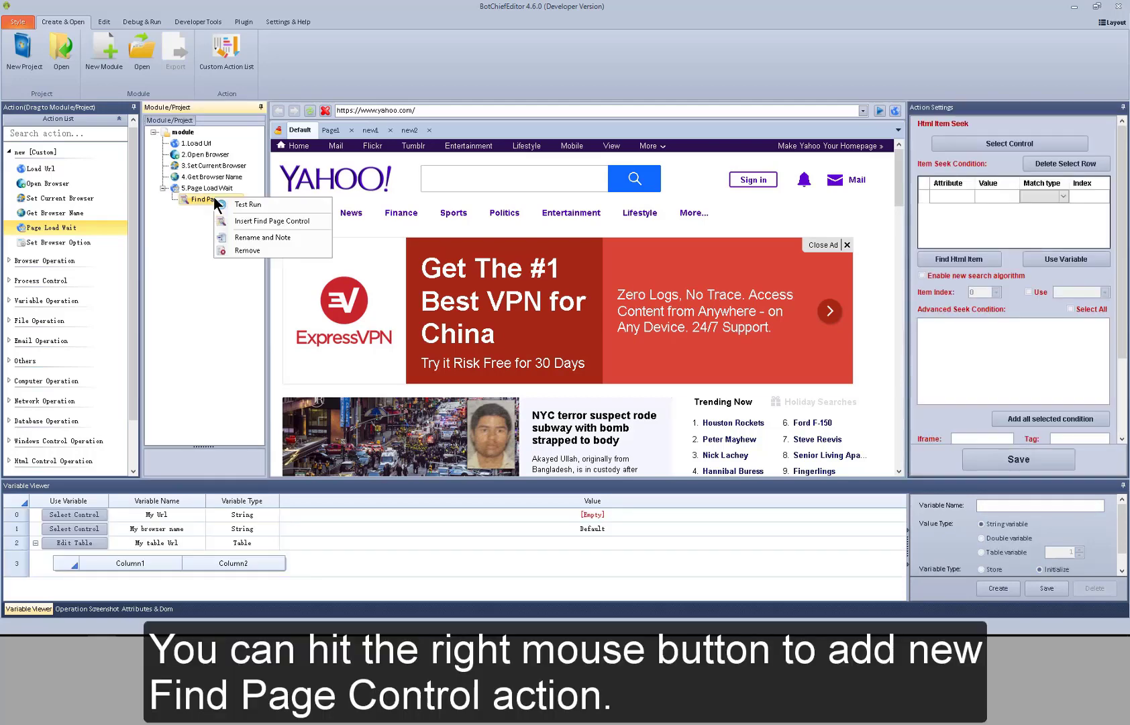
{"action": "left_click", "coordinate": [250, 221]}
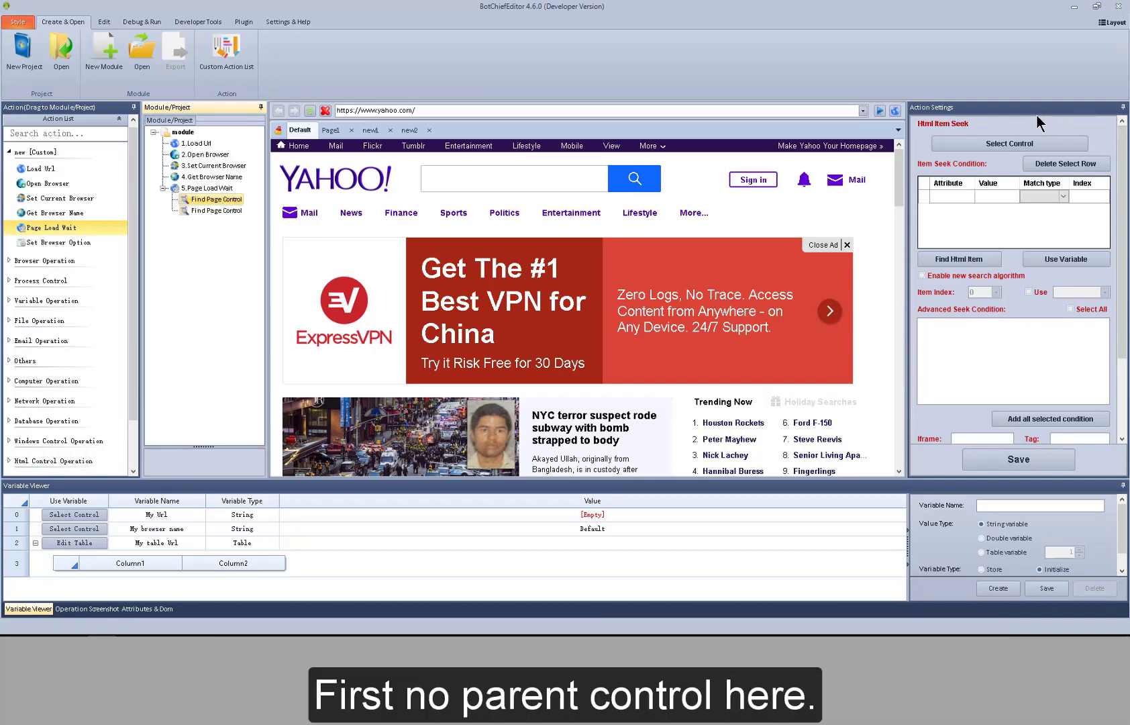
Step: Select the Yahoo search button as the first Find Page Control's target, check that the item is found and save
{"action": "left_click", "coordinate": [1118, 246]}
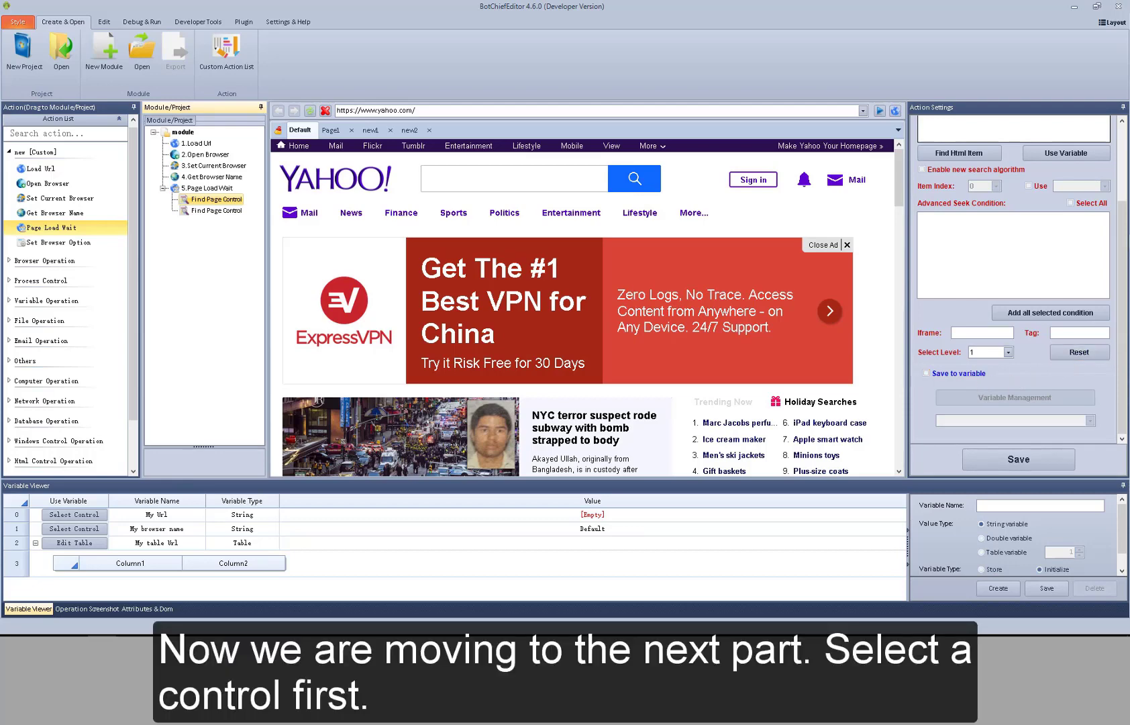
{"action": "scroll", "coordinate": [1125, 171], "scroll_direction": "up", "scroll_amount": 3}
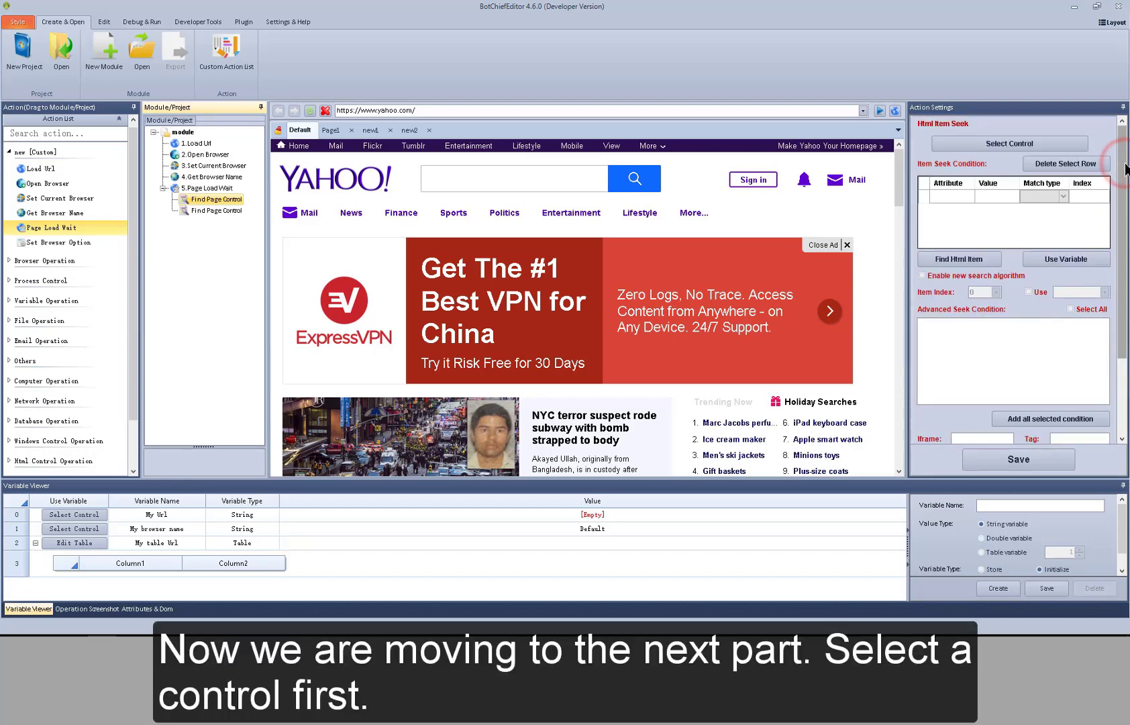
{"action": "left_click", "coordinate": [1044, 144]}
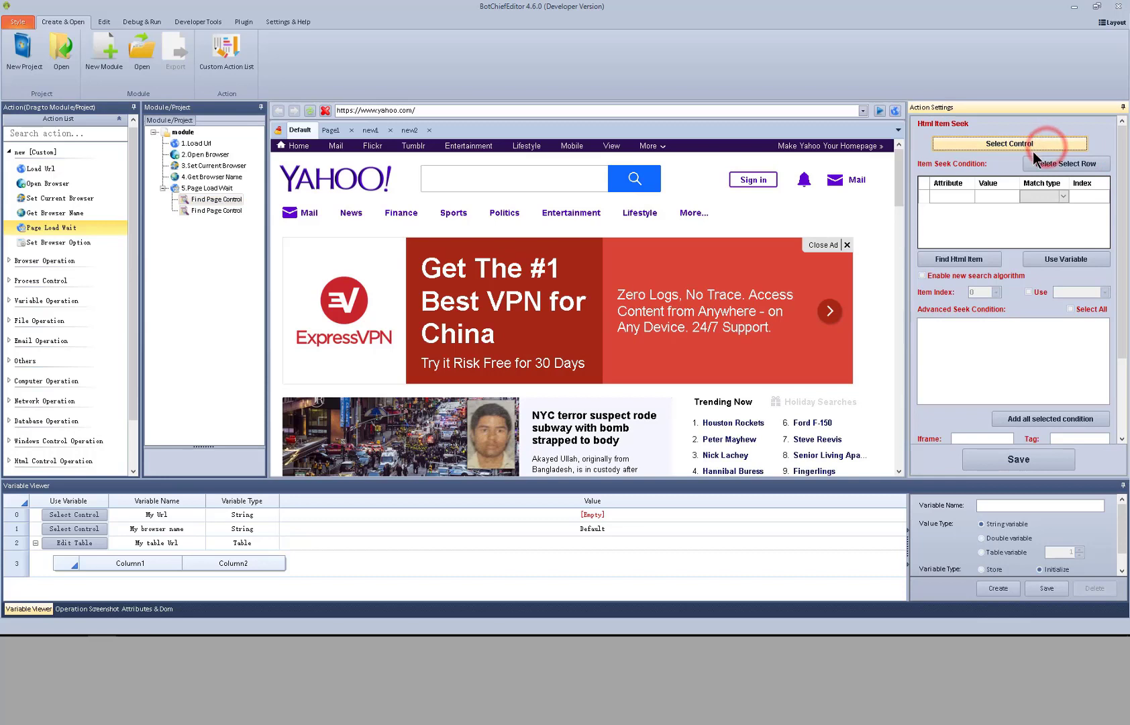
{"action": "left_click", "coordinate": [635, 180]}
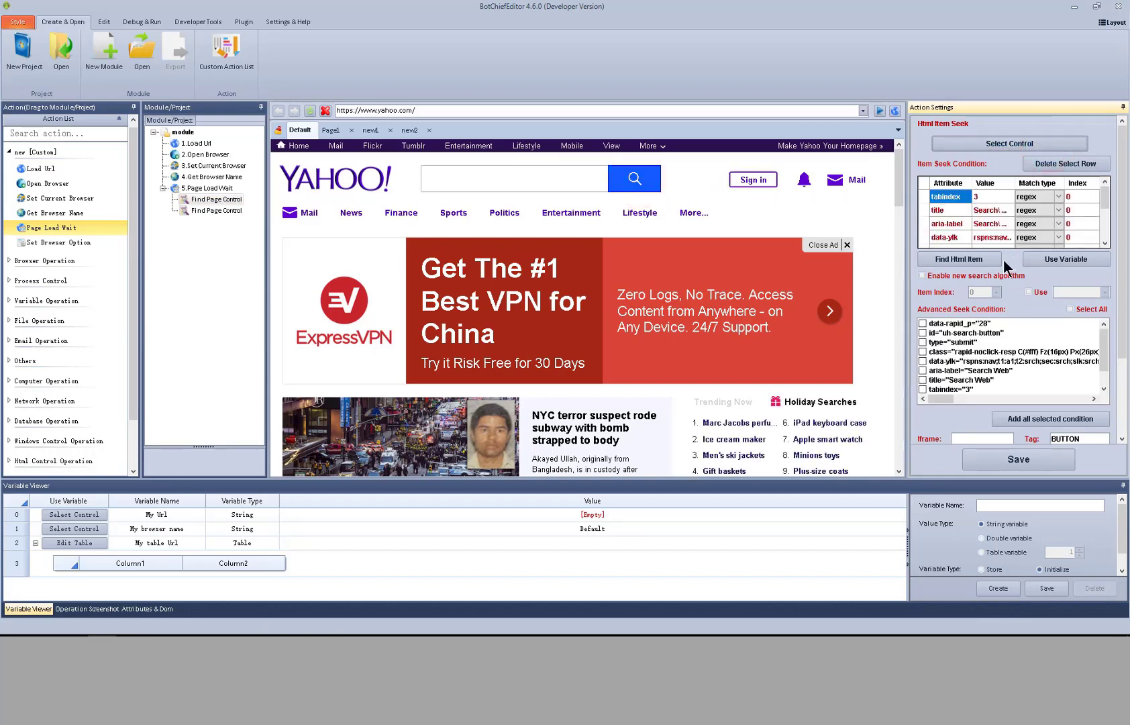
{"action": "left_click", "coordinate": [981, 260]}
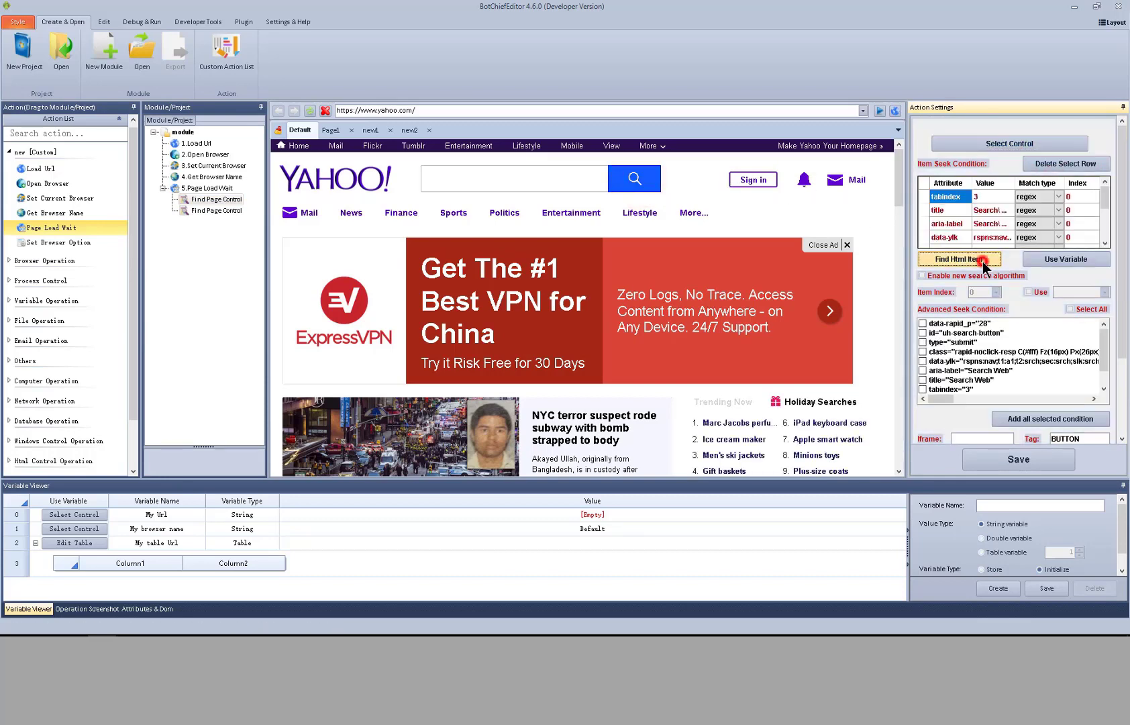
{"action": "left_click", "coordinate": [1047, 460]}
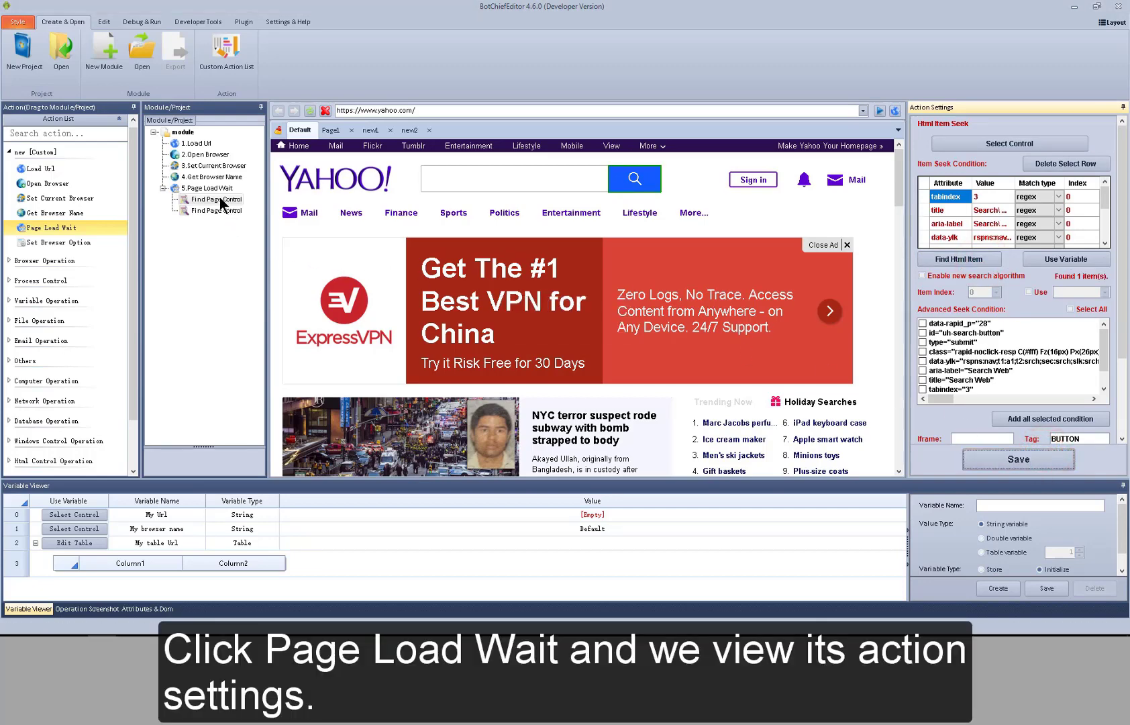
Step: Record the Page Load Wait result to the My Url variable, leave continuing after a timeout disabled, and save the settings
{"action": "left_click", "coordinate": [219, 191]}
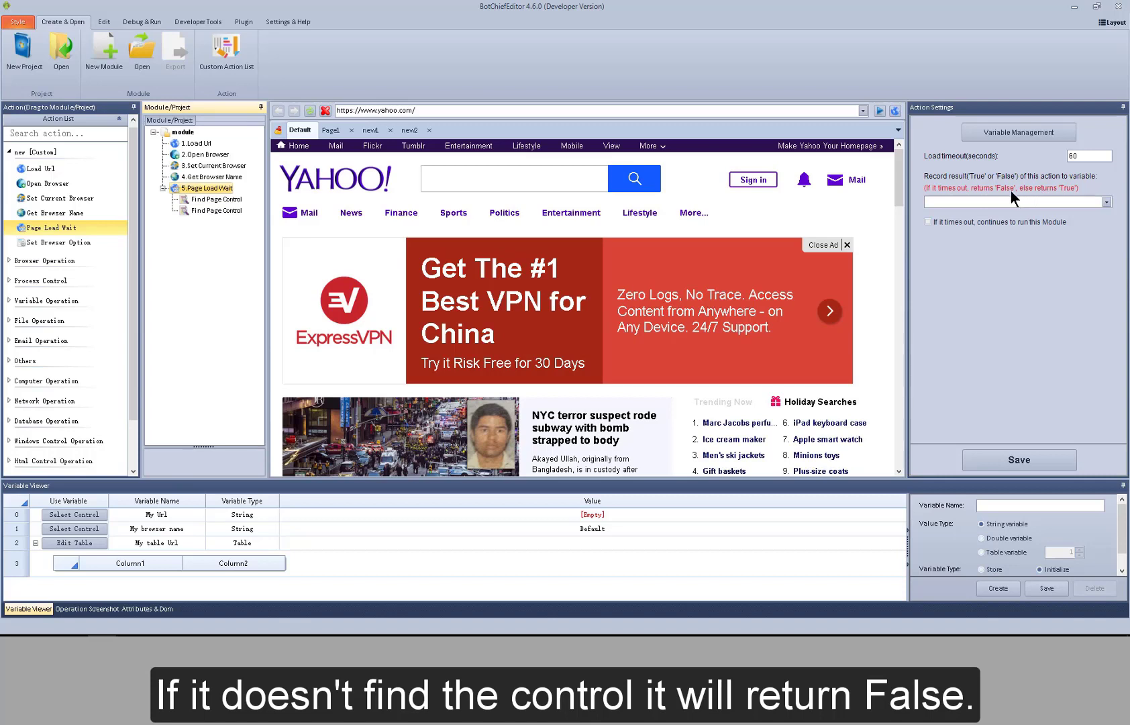
{"action": "left_click", "coordinate": [1106, 202]}
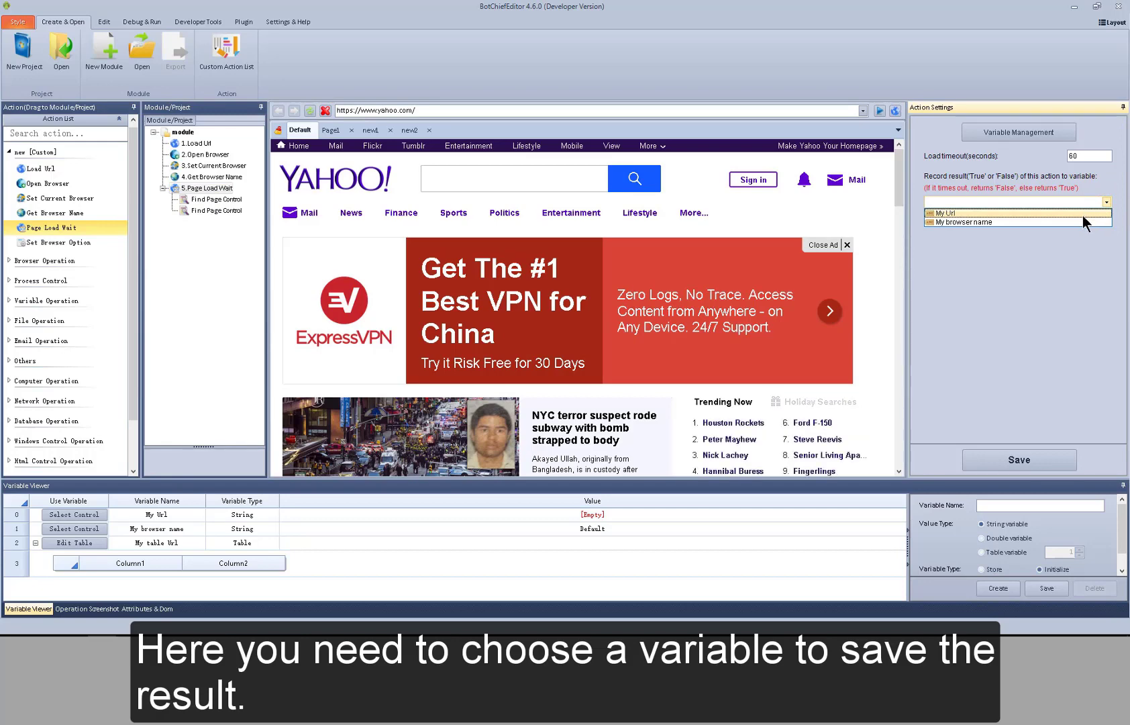
{"action": "left_click", "coordinate": [1065, 214]}
{"action": "left_click", "coordinate": [1055, 239]}
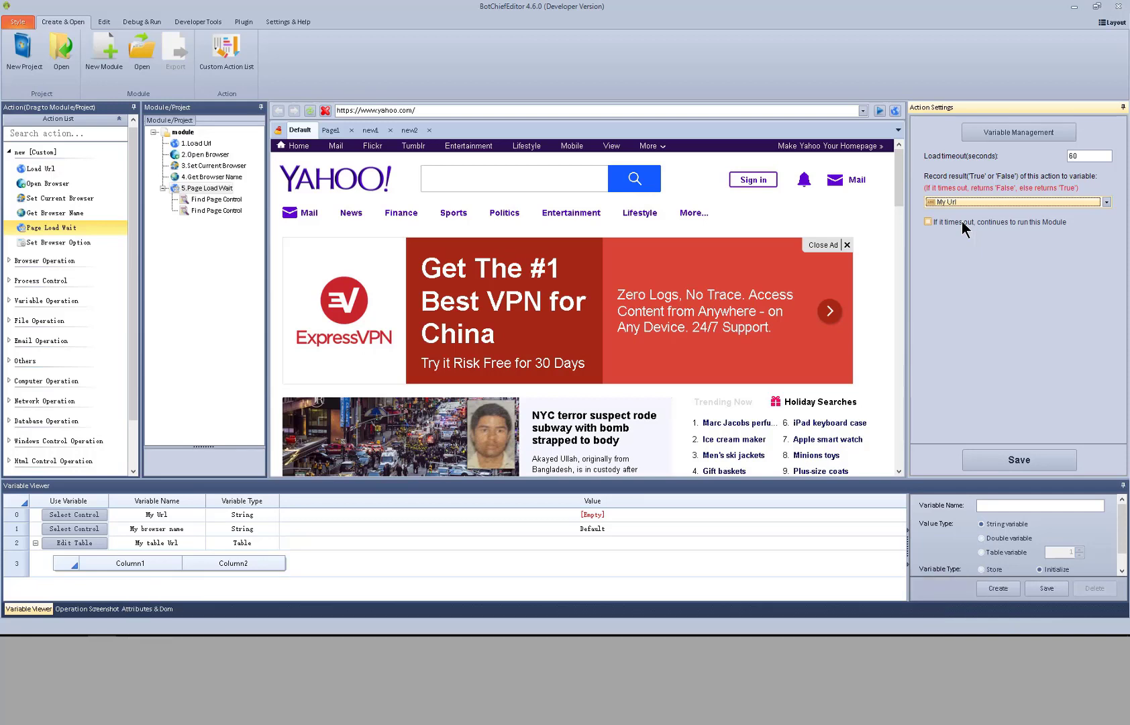
{"action": "left_click", "coordinate": [962, 223]}
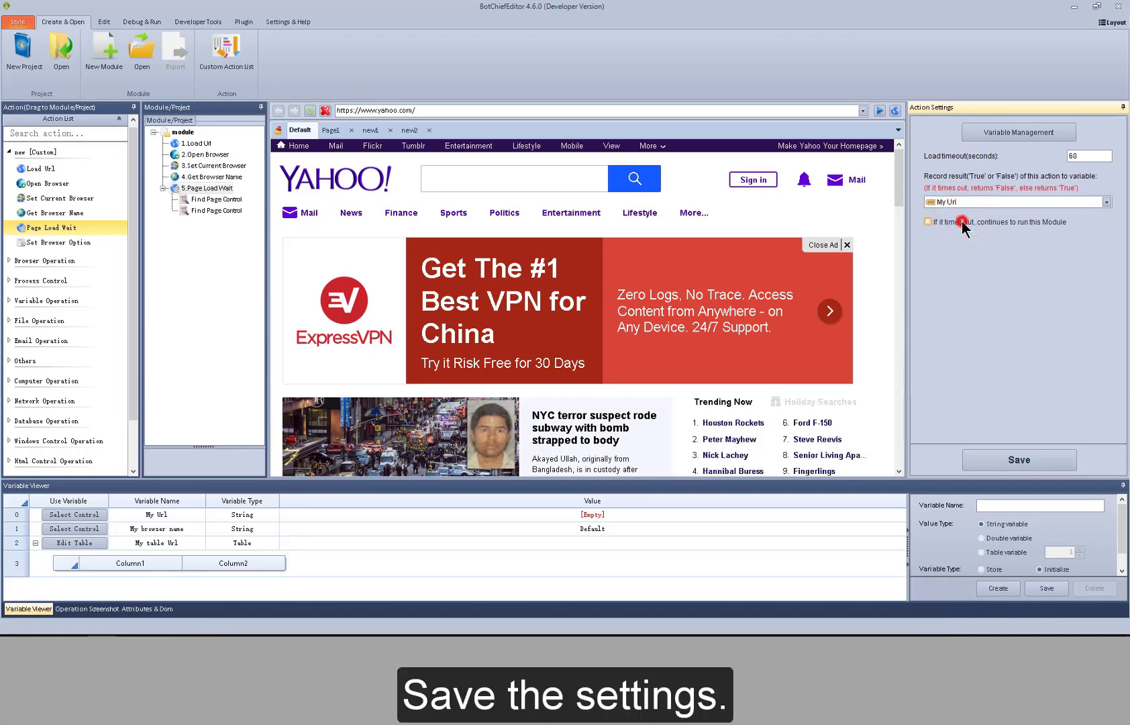
{"action": "left_click", "coordinate": [962, 222]}
{"action": "left_click", "coordinate": [1016, 459]}
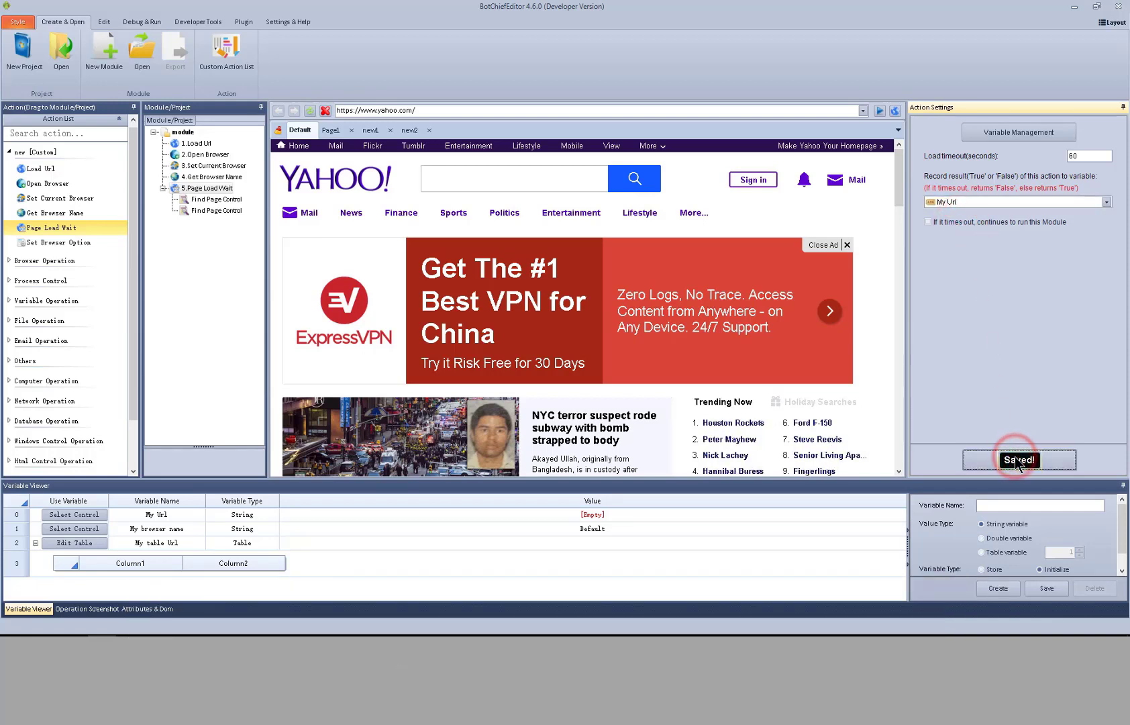
Step: Locate the first Find Page Control's HTML item on the page, and delete the empty second Find Page Control under Page Load Wait
{"action": "left_click", "coordinate": [226, 200]}
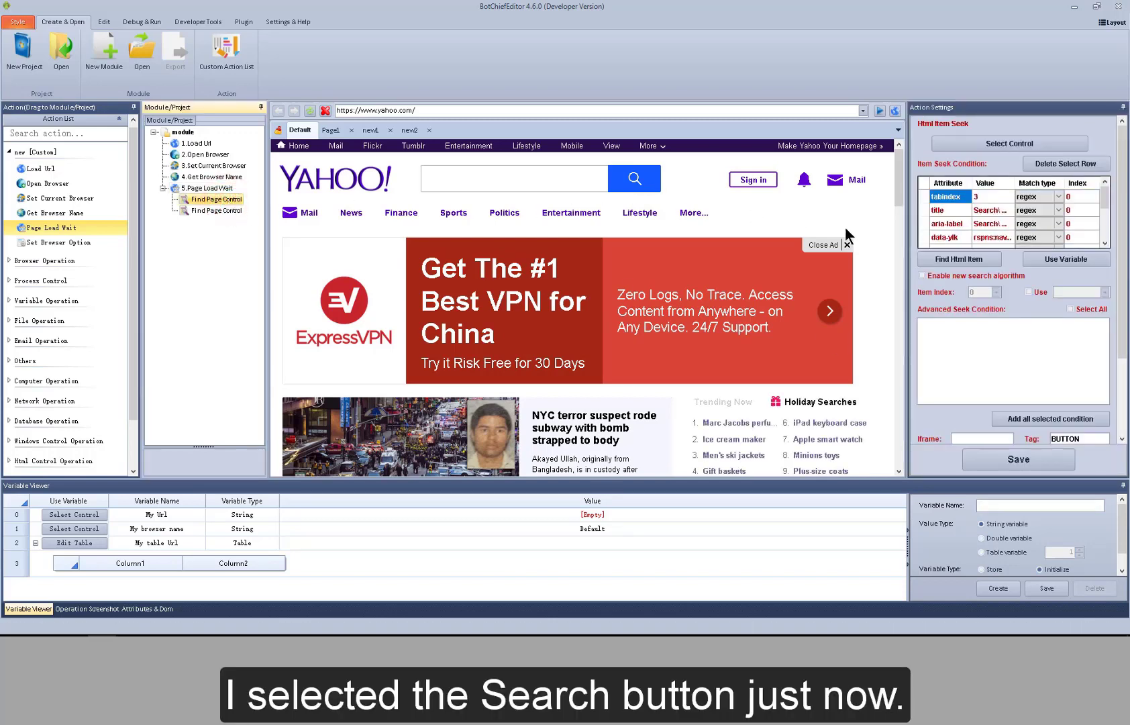
{"action": "left_click", "coordinate": [939, 259]}
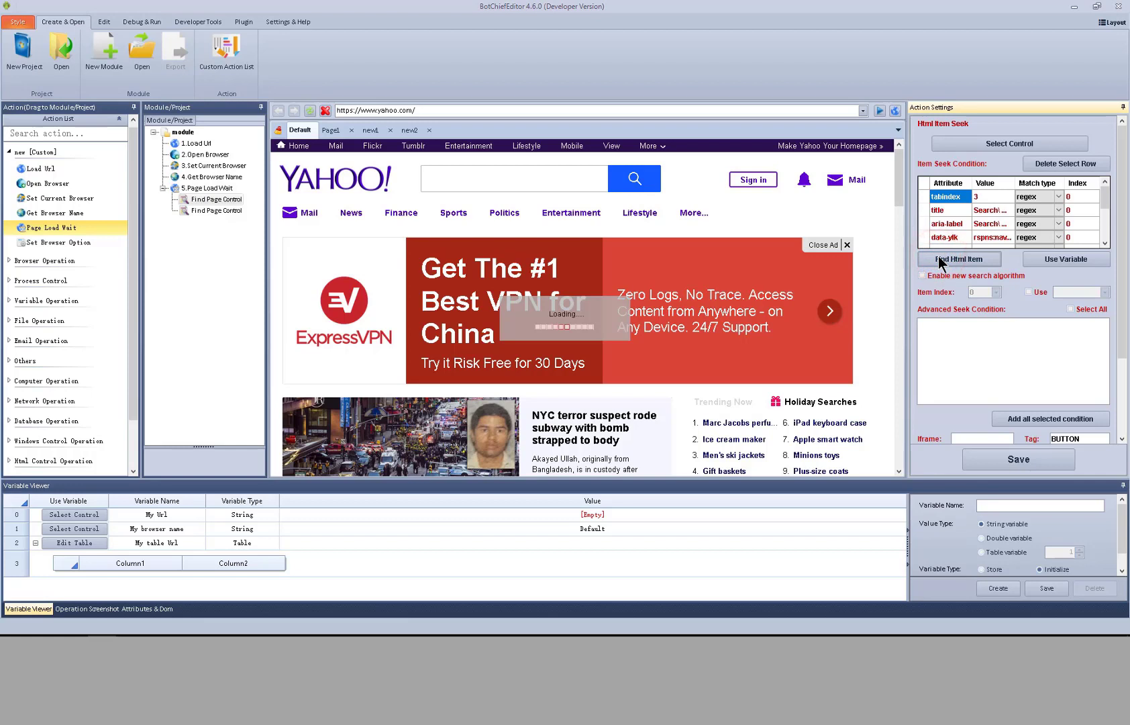
{"action": "right_click", "coordinate": [232, 210]}
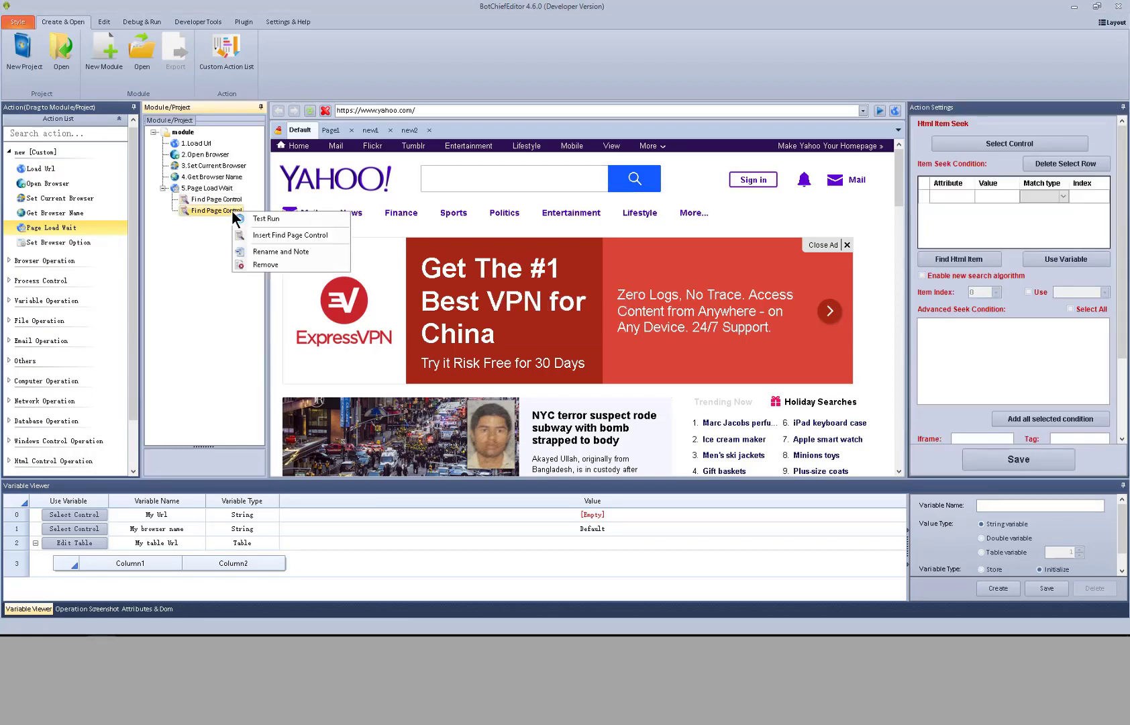
{"action": "left_click", "coordinate": [261, 265]}
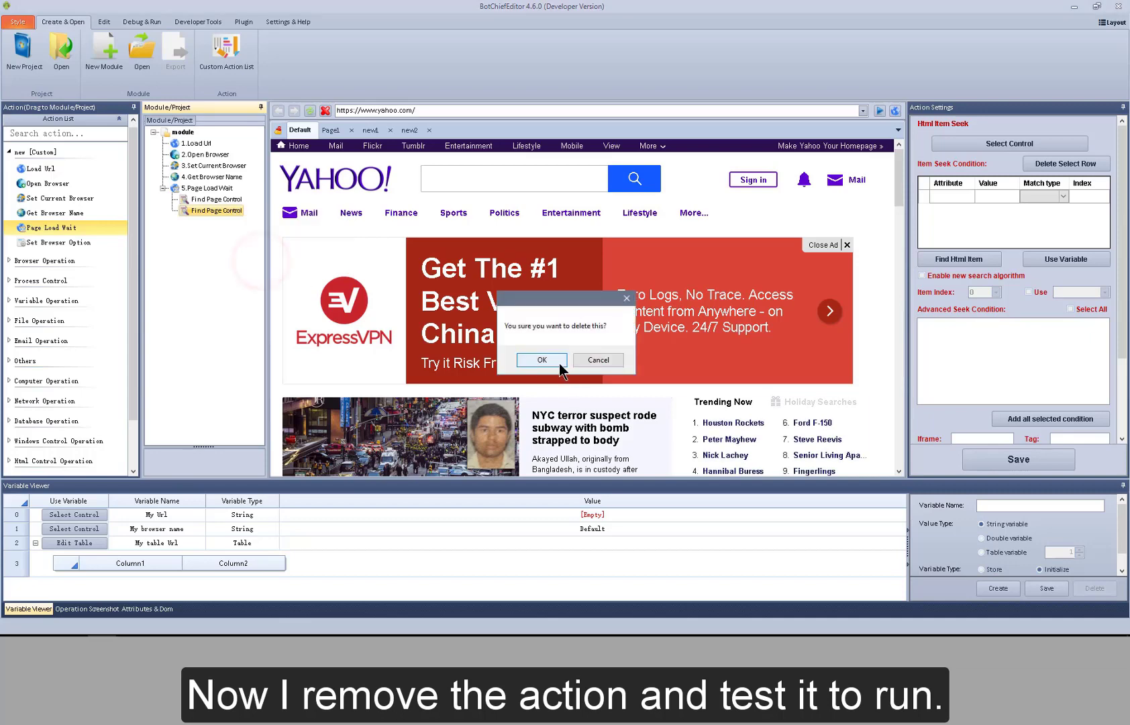
{"action": "left_click", "coordinate": [558, 362]}
Step: Test-run the Page Load Wait action and check the value recorded in the My Url variable
{"action": "left_click", "coordinate": [226, 190]}
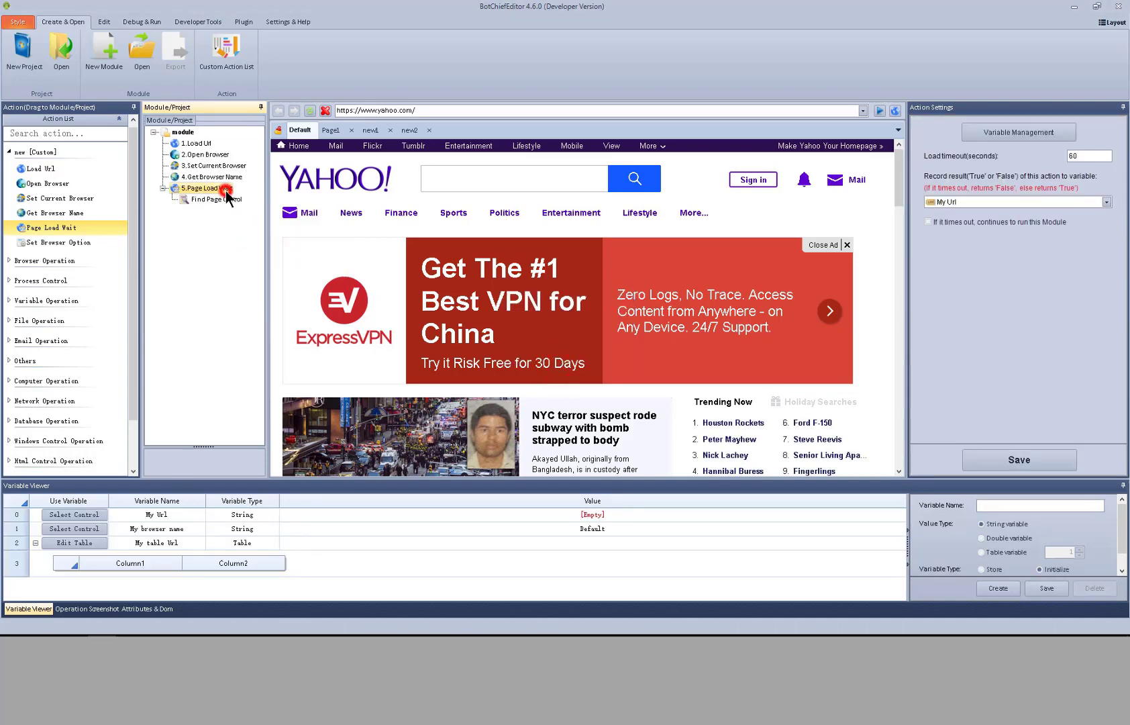
{"action": "right_click", "coordinate": [218, 187]}
{"action": "left_click", "coordinate": [228, 195]}
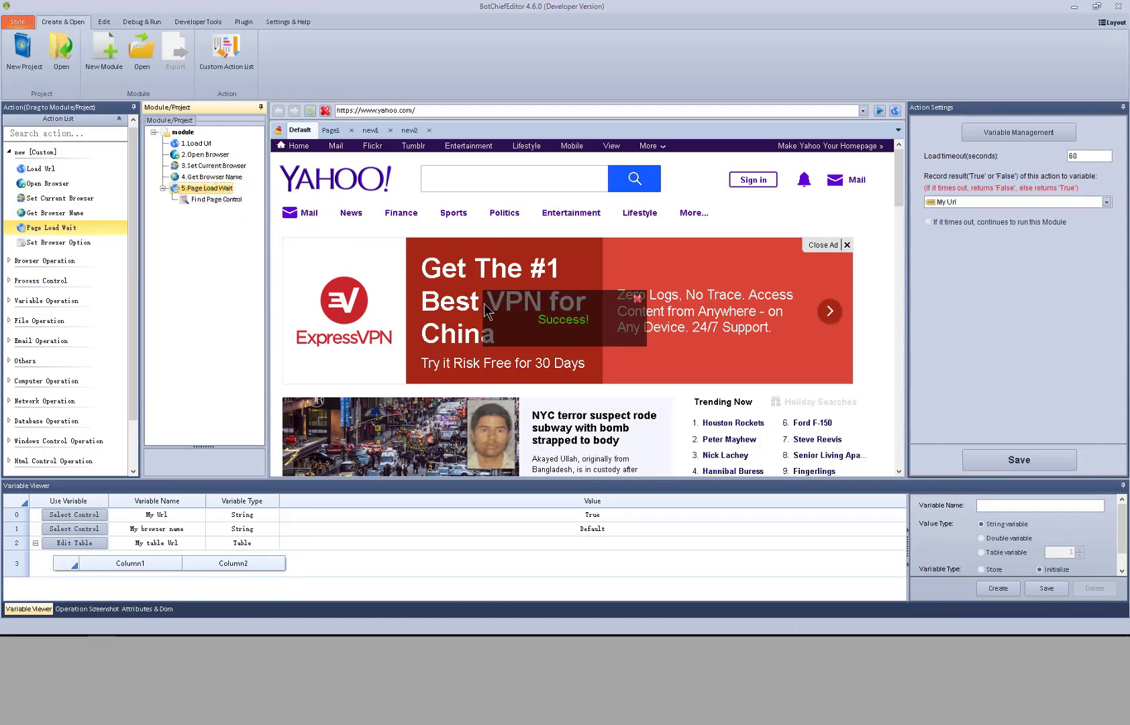
{"action": "left_click", "coordinate": [530, 516]}
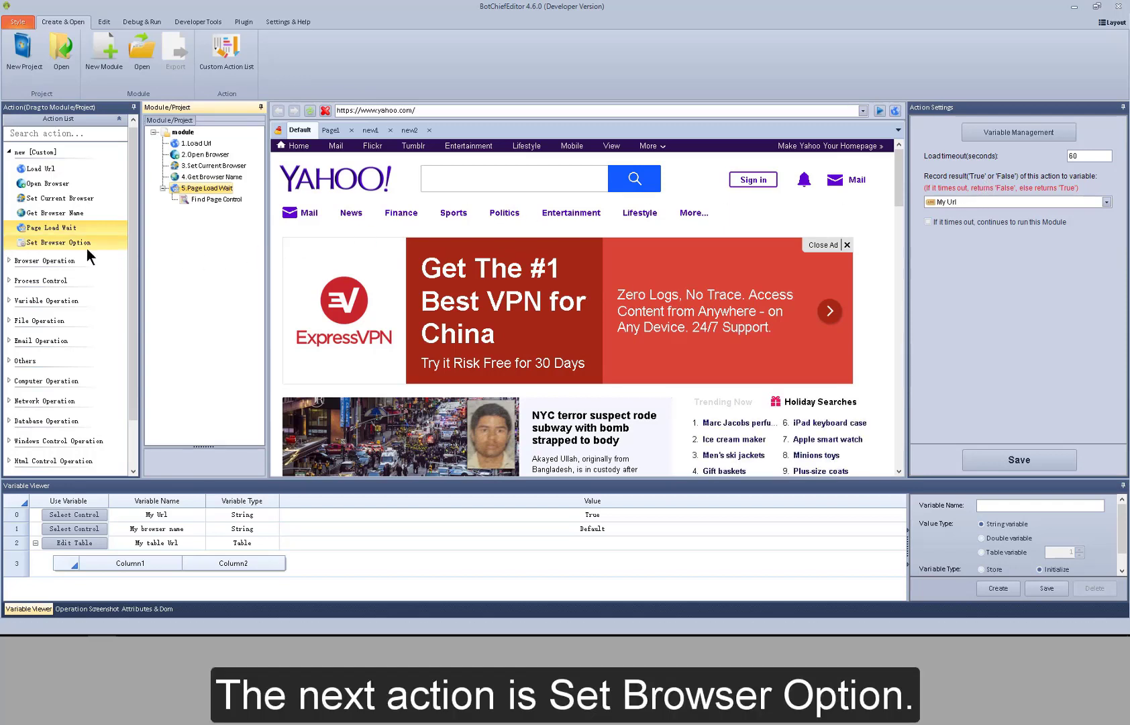
Step: Add a Set Browser Option action after Page Load Wait, and review the editor's own browser options without saving any changes
{"action": "left_click_drag", "start_coordinate": [70, 245], "coordinate": [191, 220]}
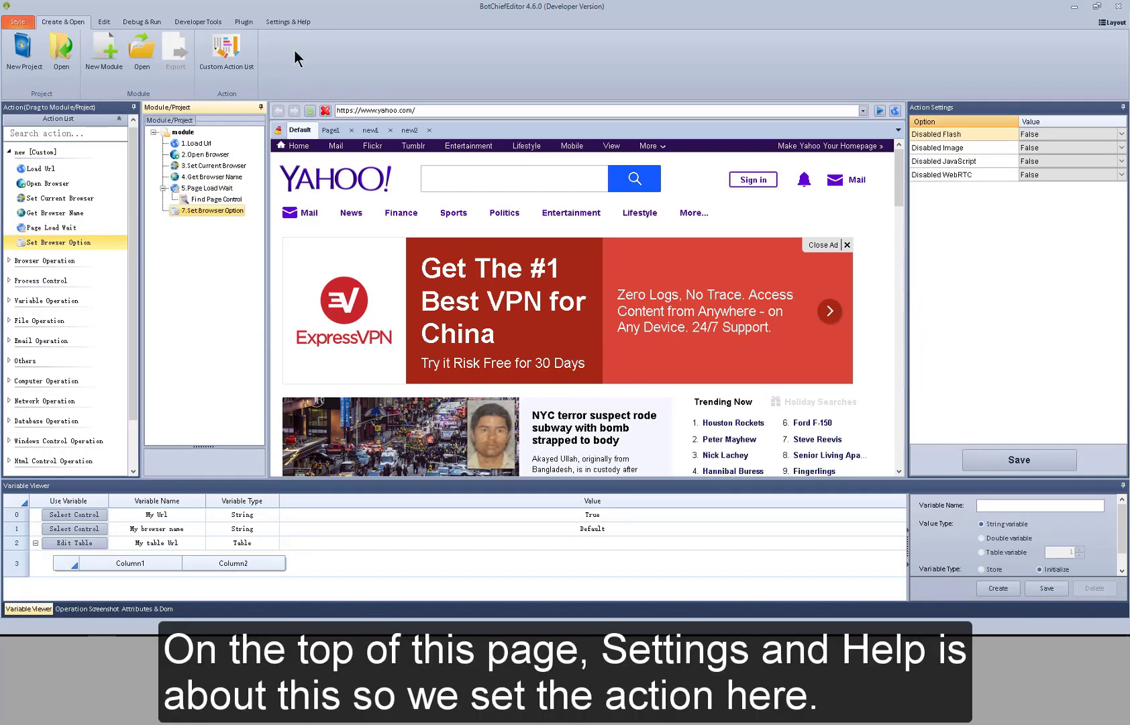
{"action": "left_click", "coordinate": [294, 22]}
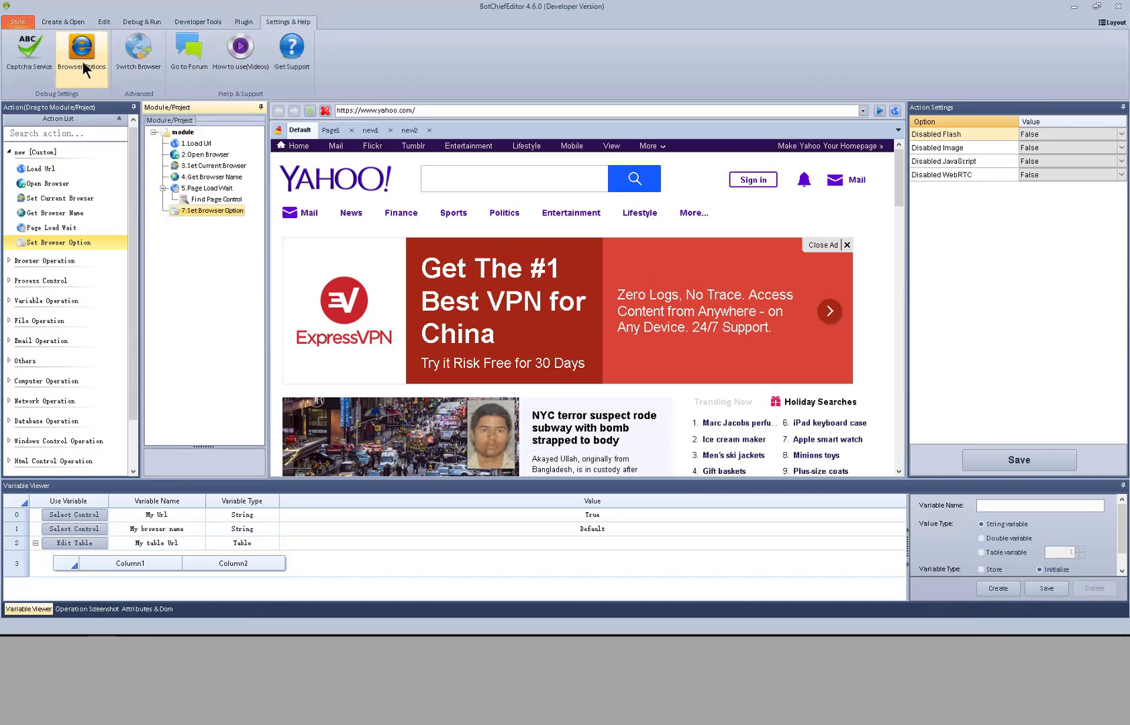
{"action": "left_click", "coordinate": [82, 61]}
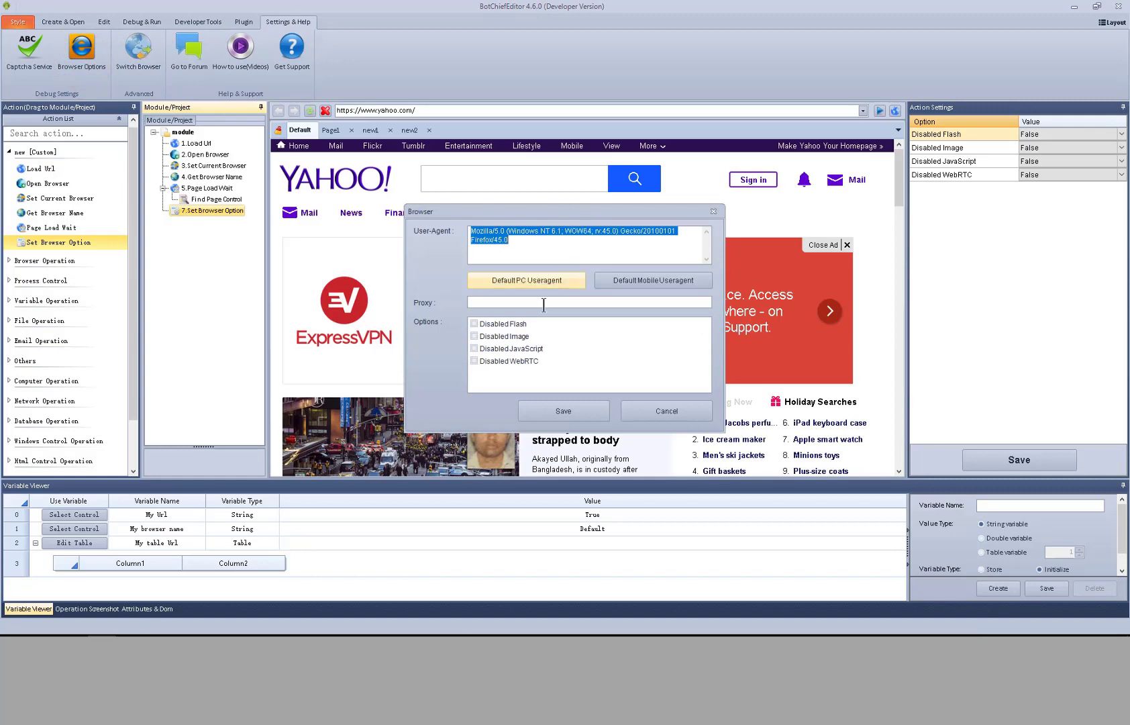
{"action": "left_click", "coordinate": [671, 402]}
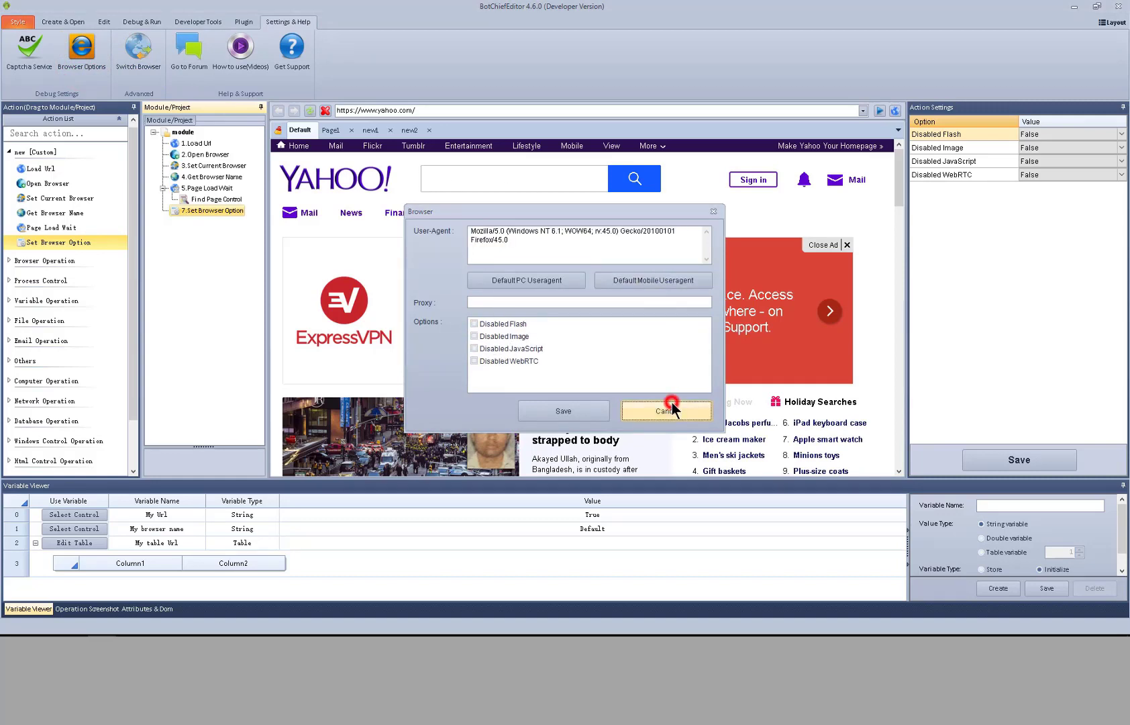